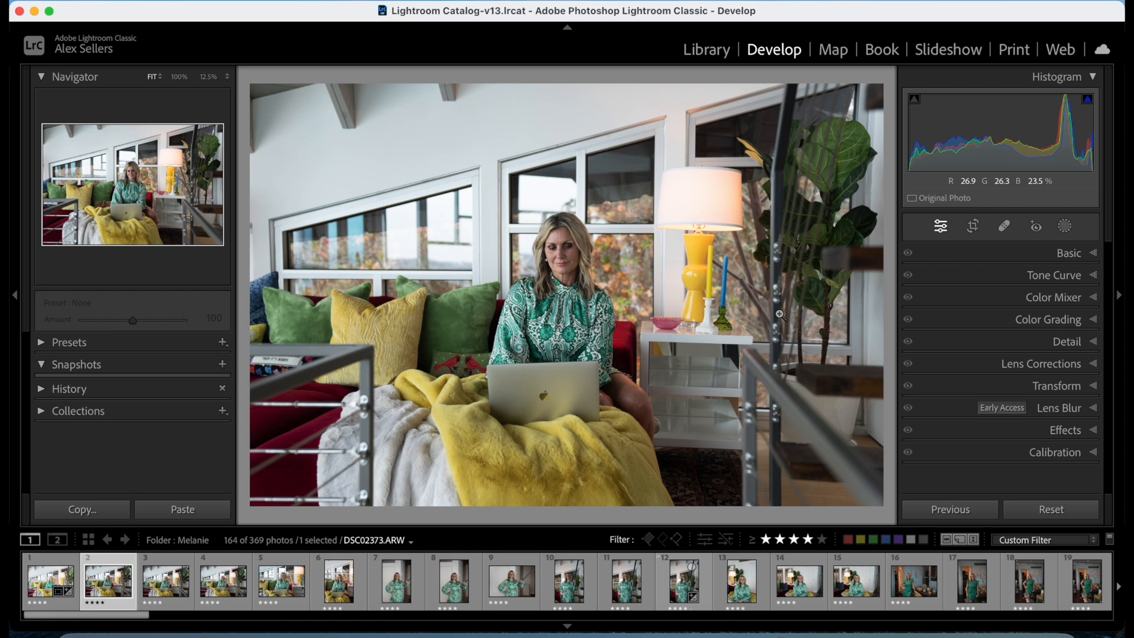
Cycle the photo's info overlay through its date and dimensions to its exposure and lens details.
key(i)
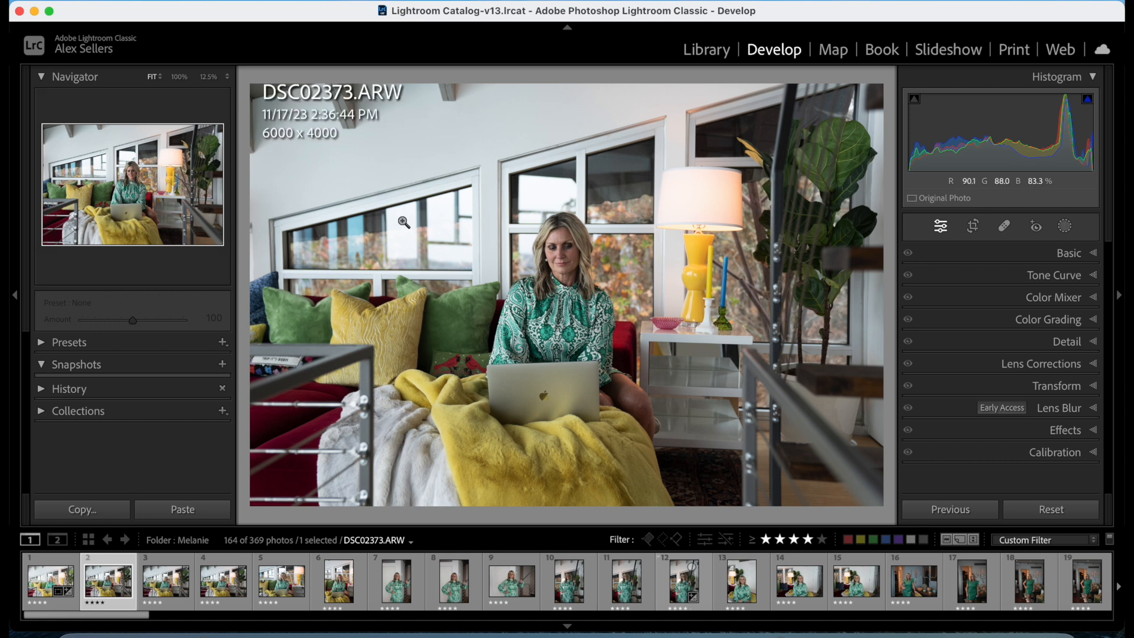
key(i)
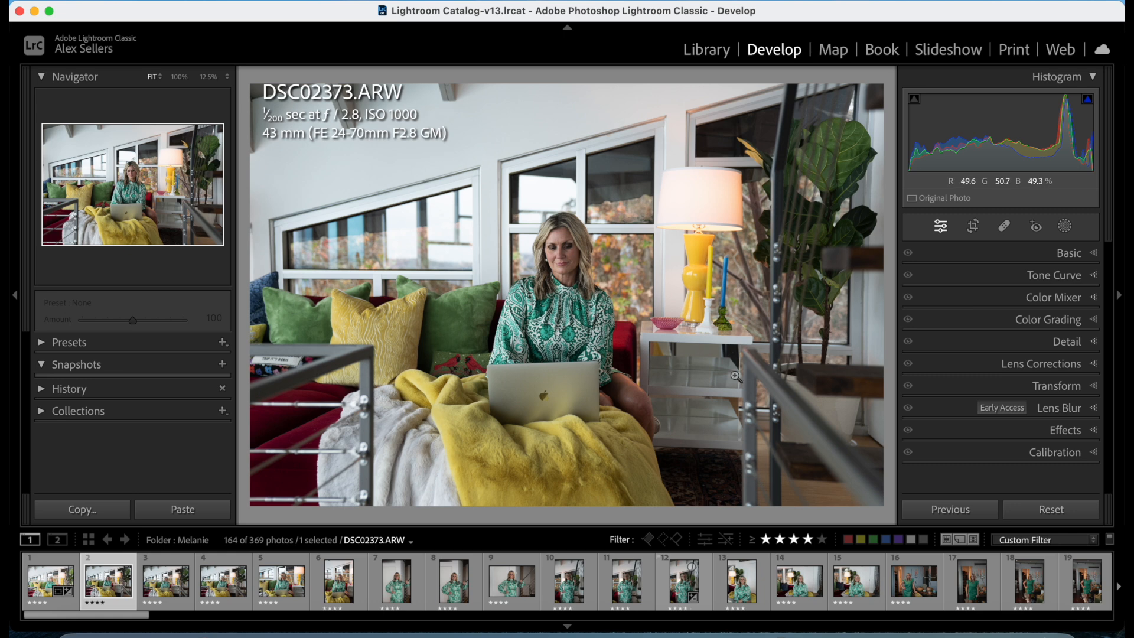
Set the photo's basic tone to Exposure +1.00, Contrast +49, Highlights -66, Shadows +49, Whites -68 and Blacks +51.
click(1070, 253)
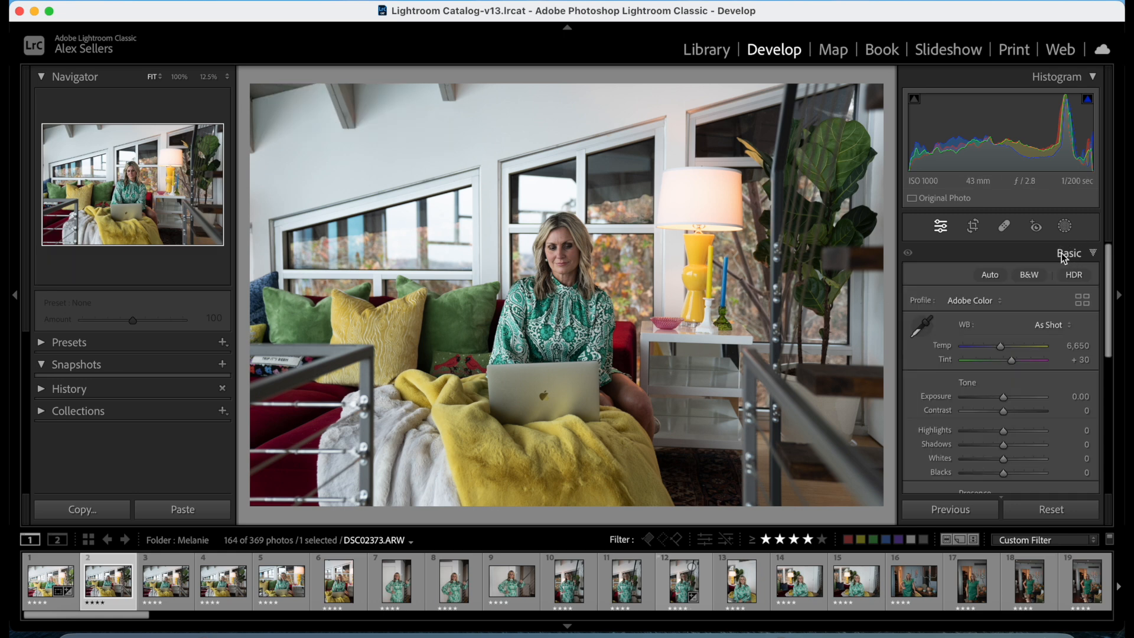
drag(1004, 397, 1015, 396)
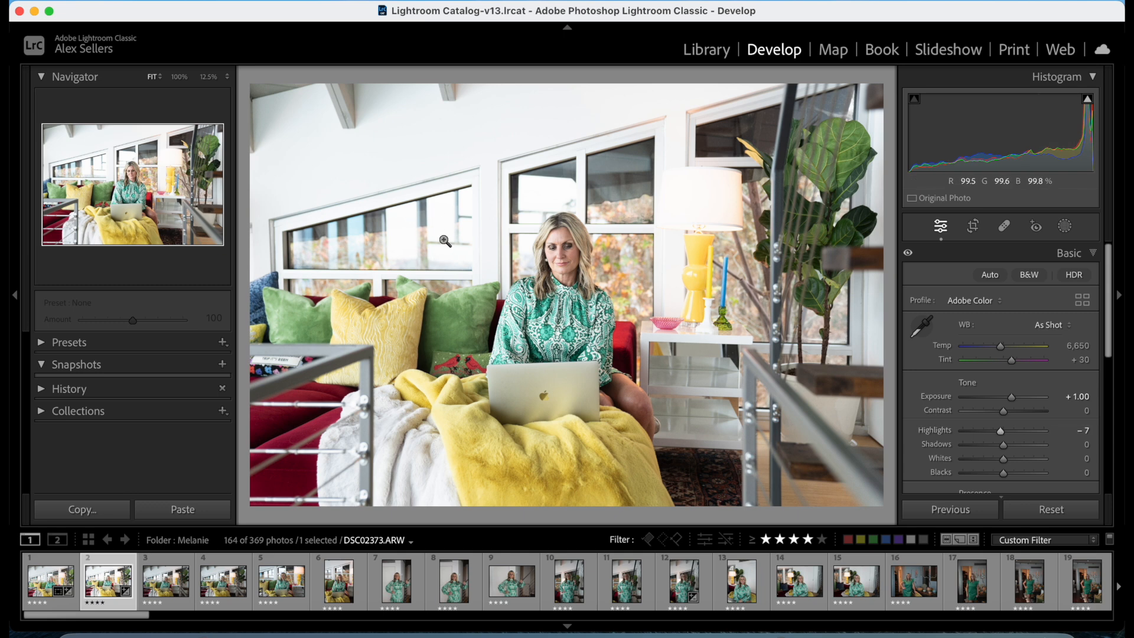
drag(1001, 433, 977, 434)
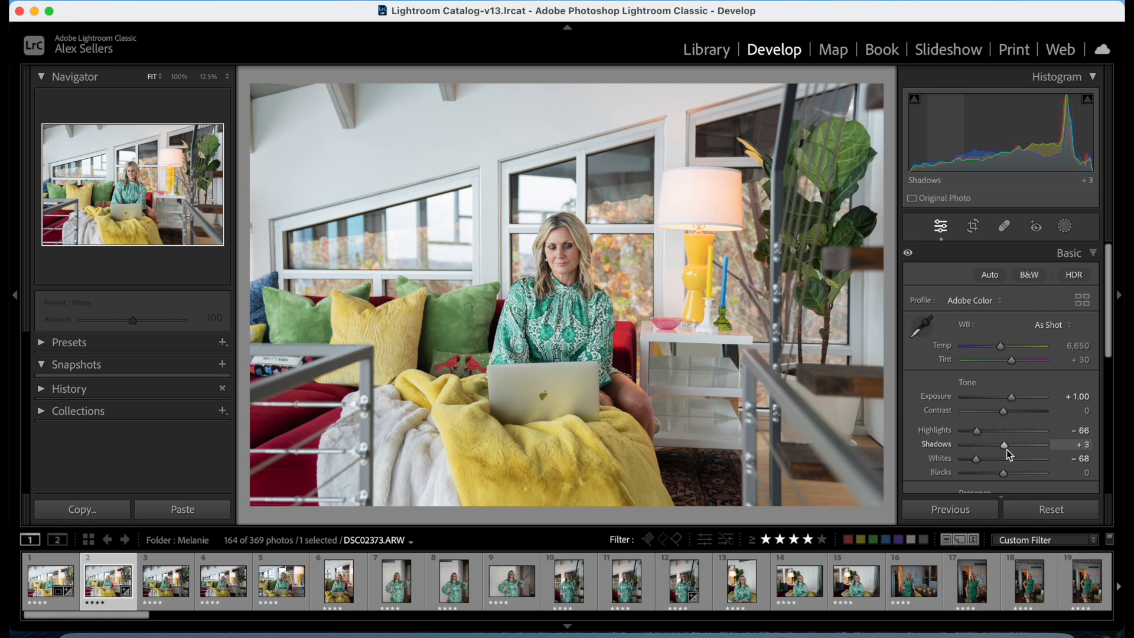
drag(1009, 448, 1021, 449)
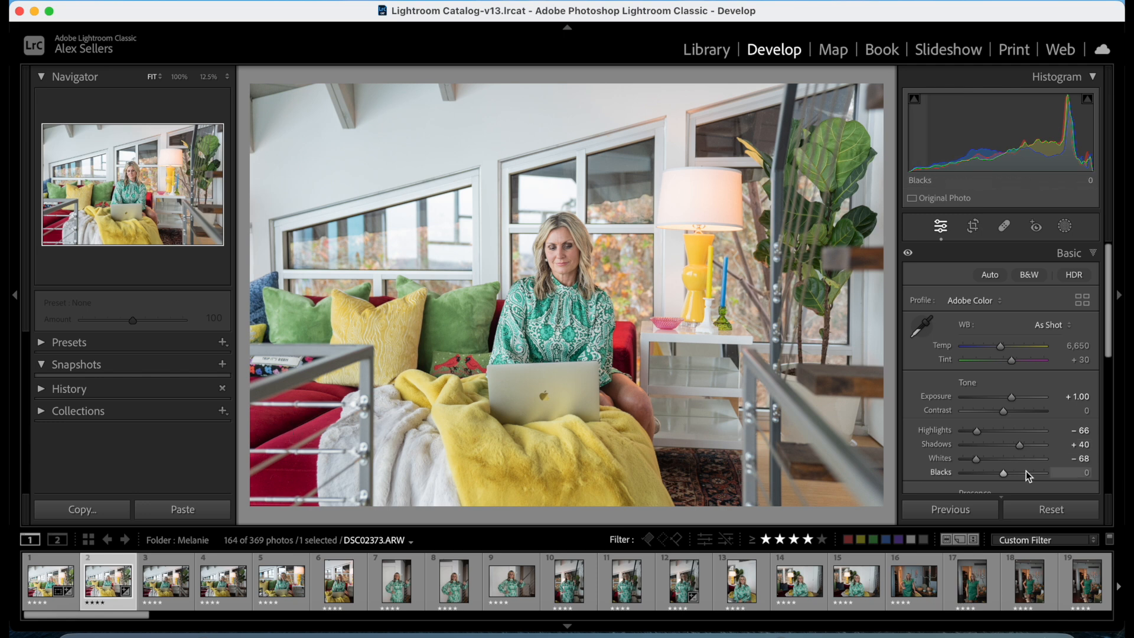
drag(1000, 473, 1022, 476)
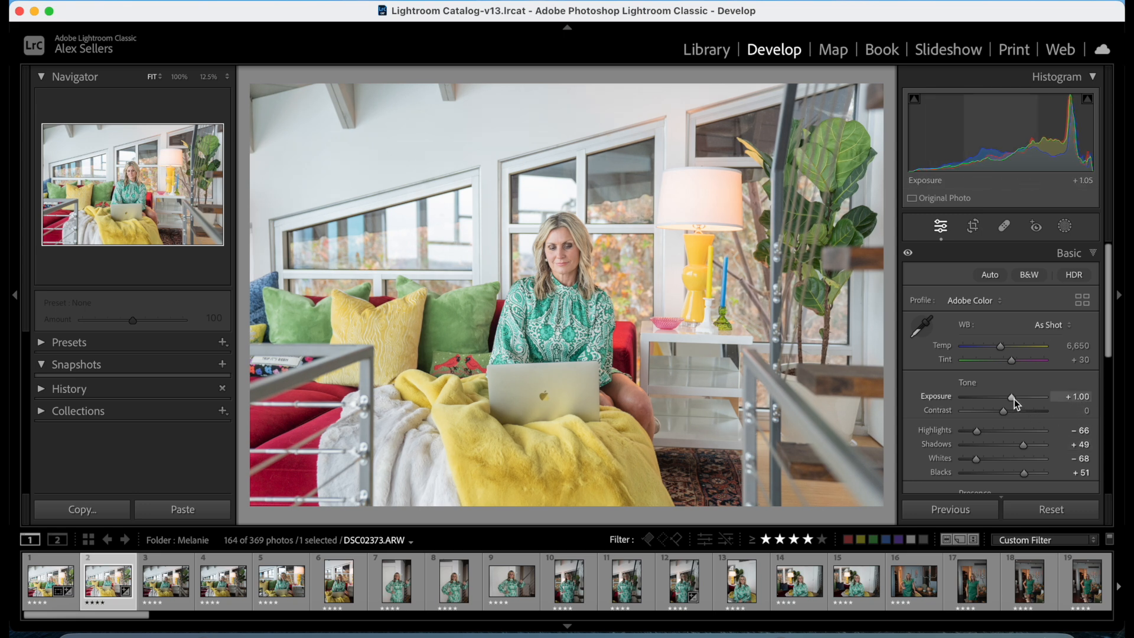
drag(1007, 413, 1025, 413)
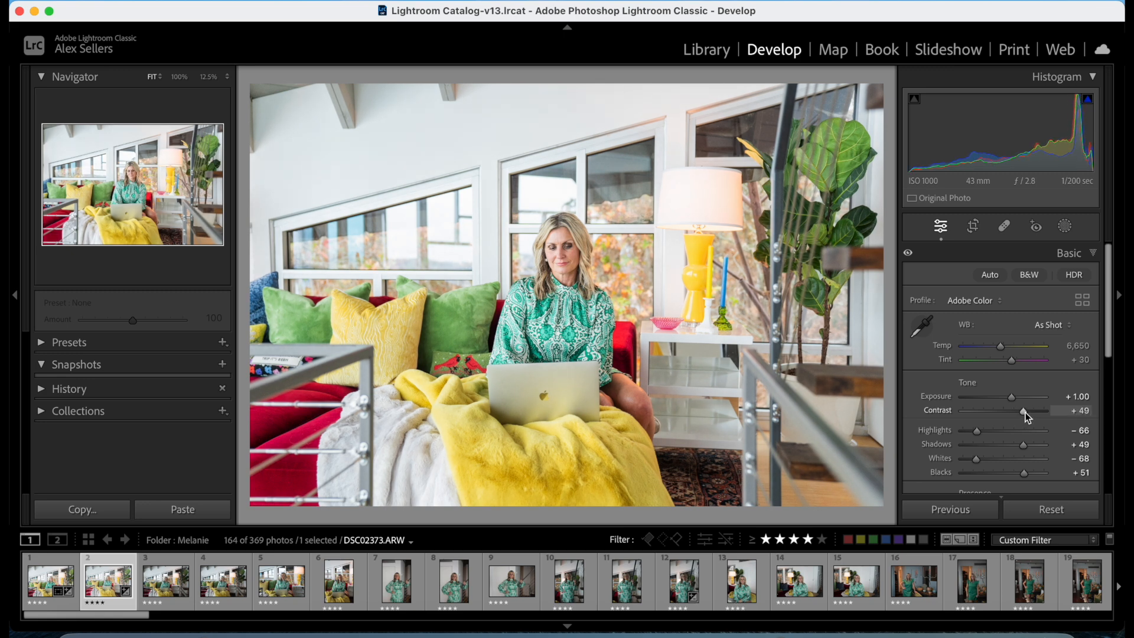
Soften the photo by setting Texture to -7 and Clarity to -5.
scroll(1025, 413, down, 5)
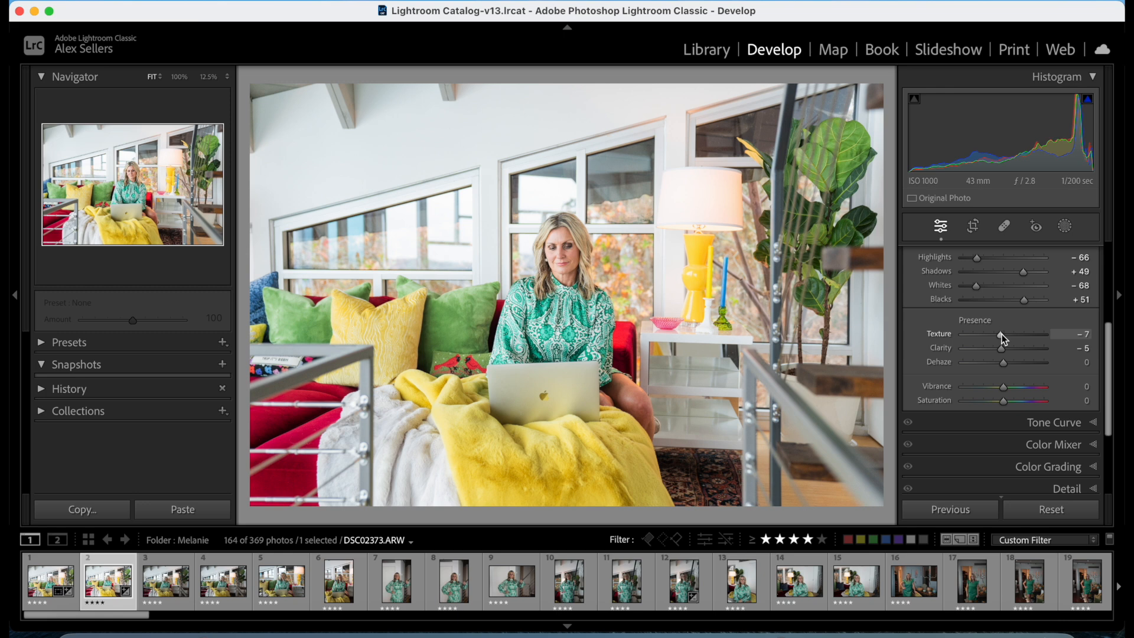
scroll(987, 399, down, 5)
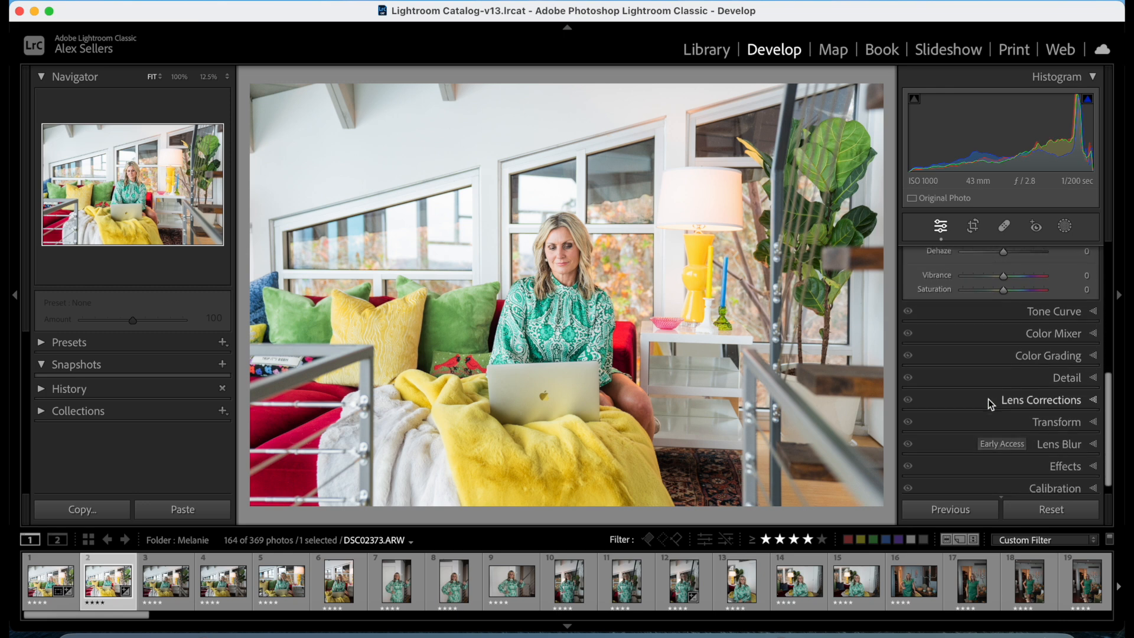
Test the Red saturation in the Color Mixer at +100, and bring it back to +3.
click(1007, 331)
scroll(1007, 331, up, 4)
scroll(1007, 331, down, 5)
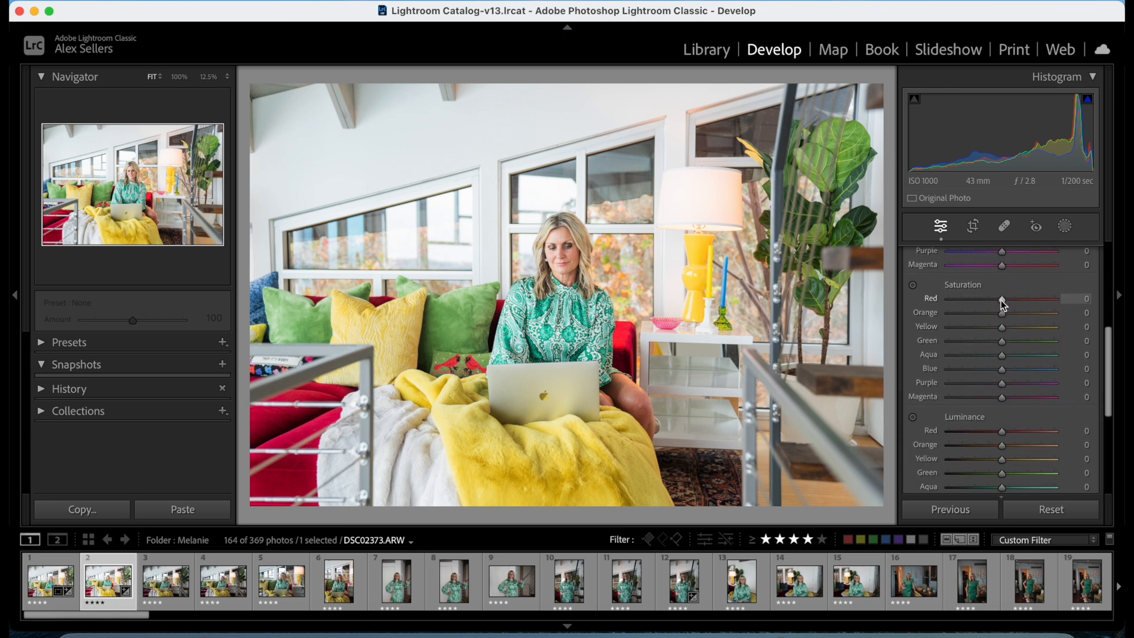
drag(1001, 300, 1075, 327)
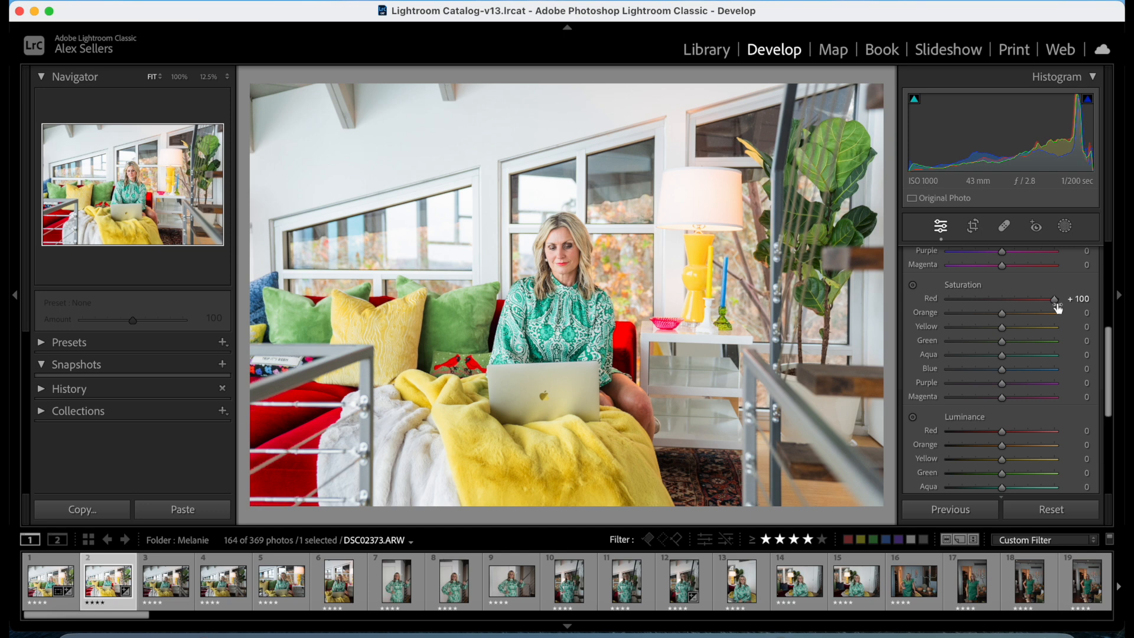
drag(1050, 299, 1004, 315)
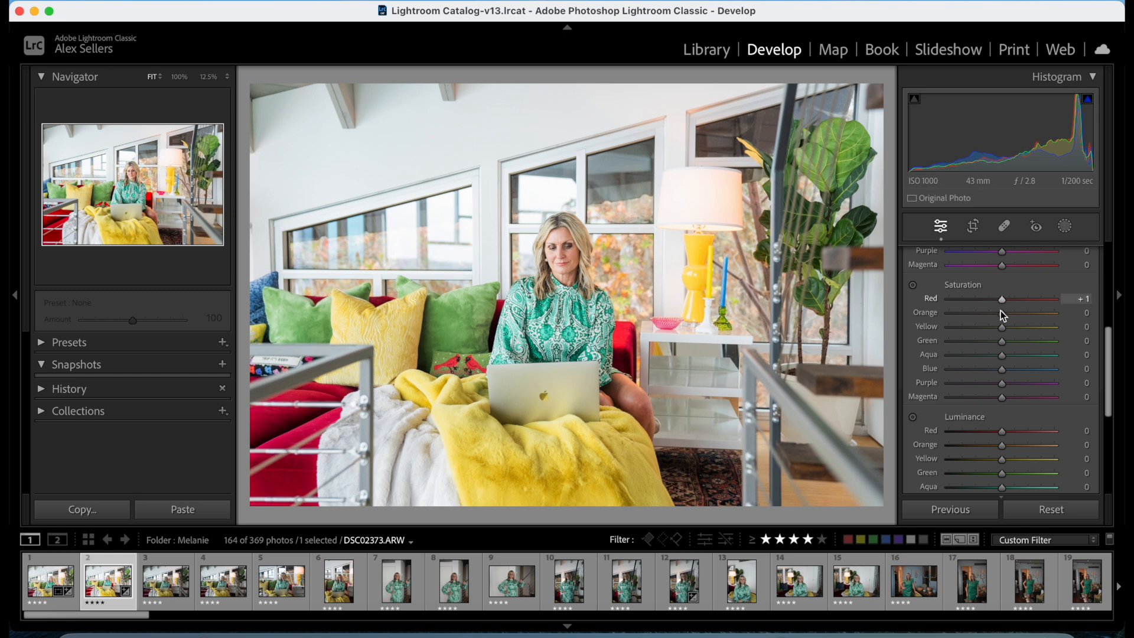
Set the Color Mixer hue to +8 for Red and +3 for Orange.
scroll(1004, 316, up, 5)
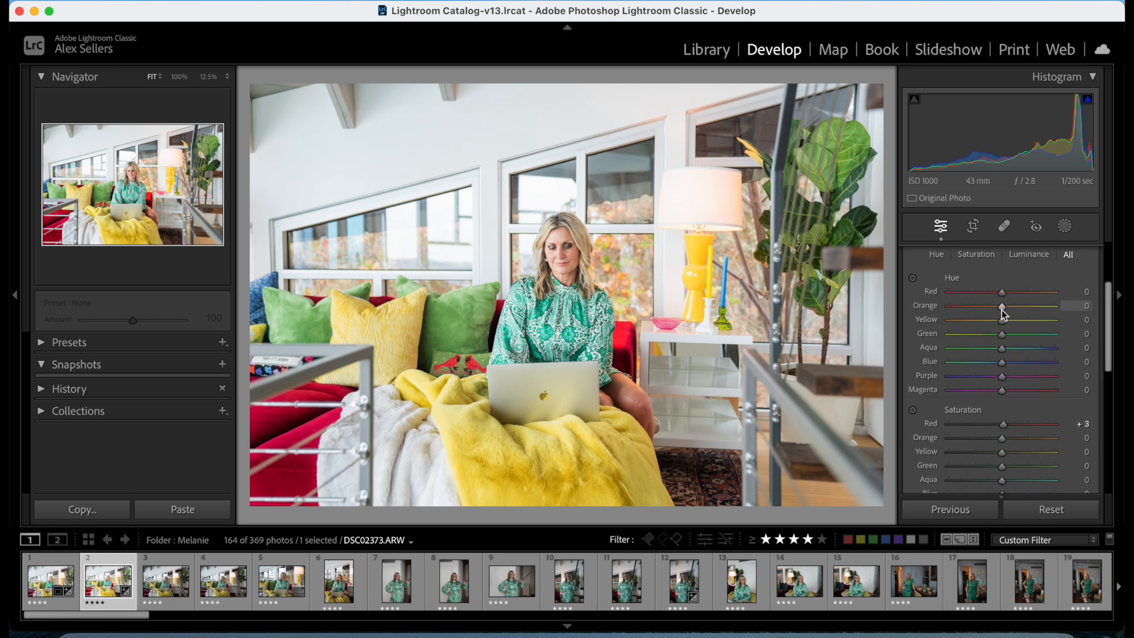
mouse_move(1002, 303)
mouse_down()
mouse_move(1061, 299)
mouse_move(930, 315)
mouse_move(1017, 316)
mouse_up()
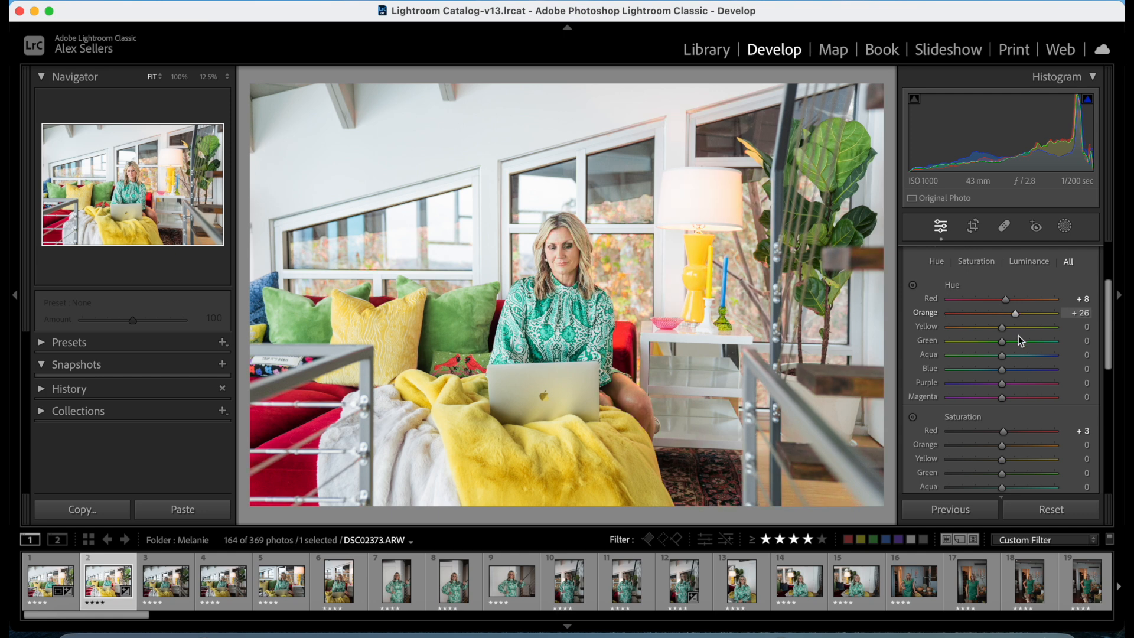
drag(1012, 314, 1005, 313)
scroll(1010, 366, down, 4)
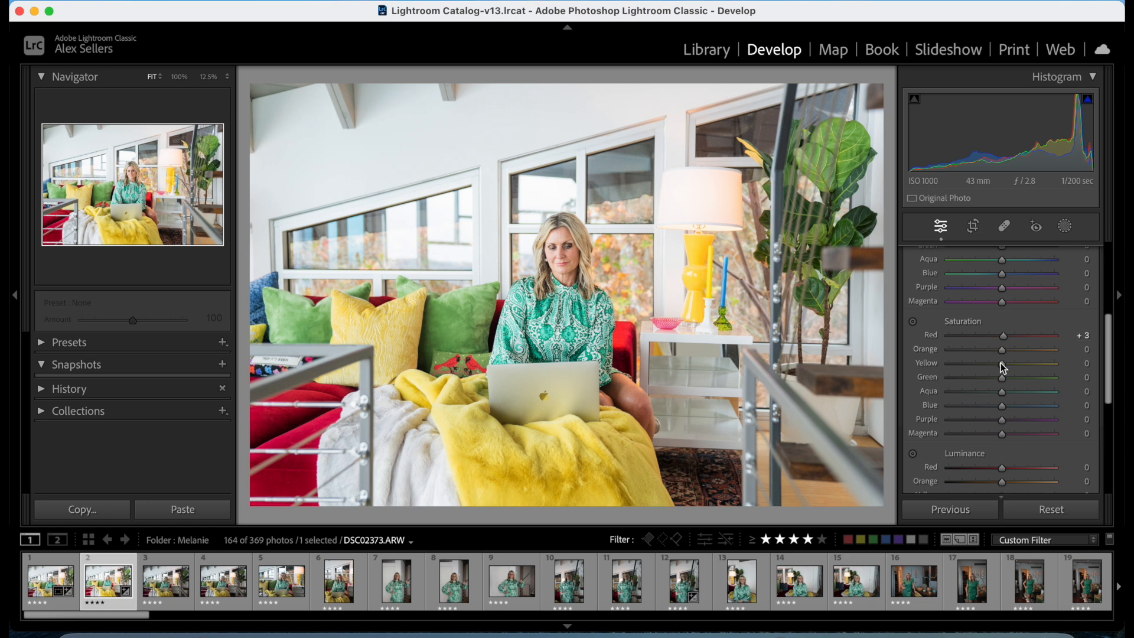
Set the Color Mixer's Orange saturation to -5, Yellow saturation to -8 and Yellow hue to -4.
scroll(1001, 353, up, 3)
scroll(1000, 353, down, 1)
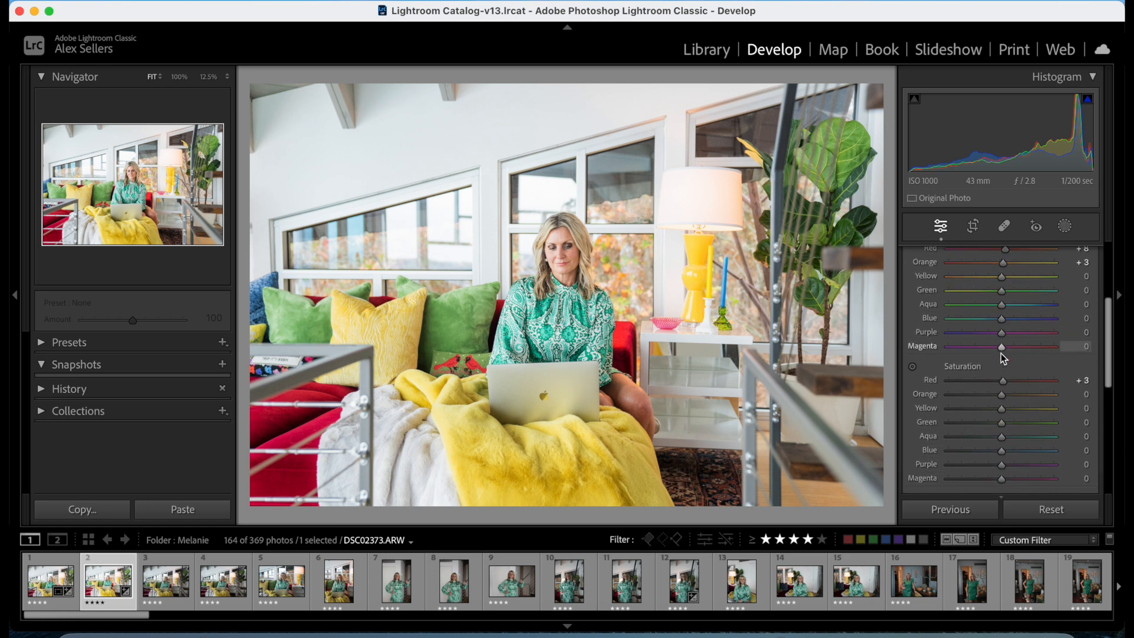
mouse_move(1004, 398)
mouse_down()
mouse_move(991, 398)
mouse_move(1087, 406)
mouse_move(942, 393)
mouse_move(1003, 399)
mouse_up()
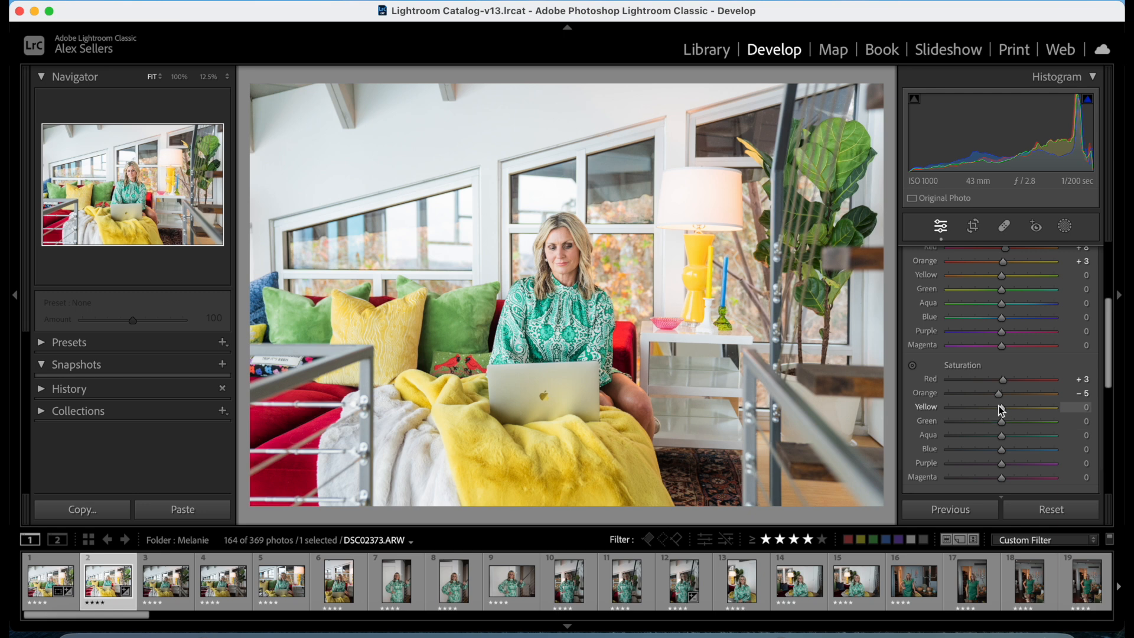
mouse_move(994, 406)
mouse_down()
mouse_move(1011, 413)
mouse_move(980, 414)
mouse_move(996, 415)
mouse_up()
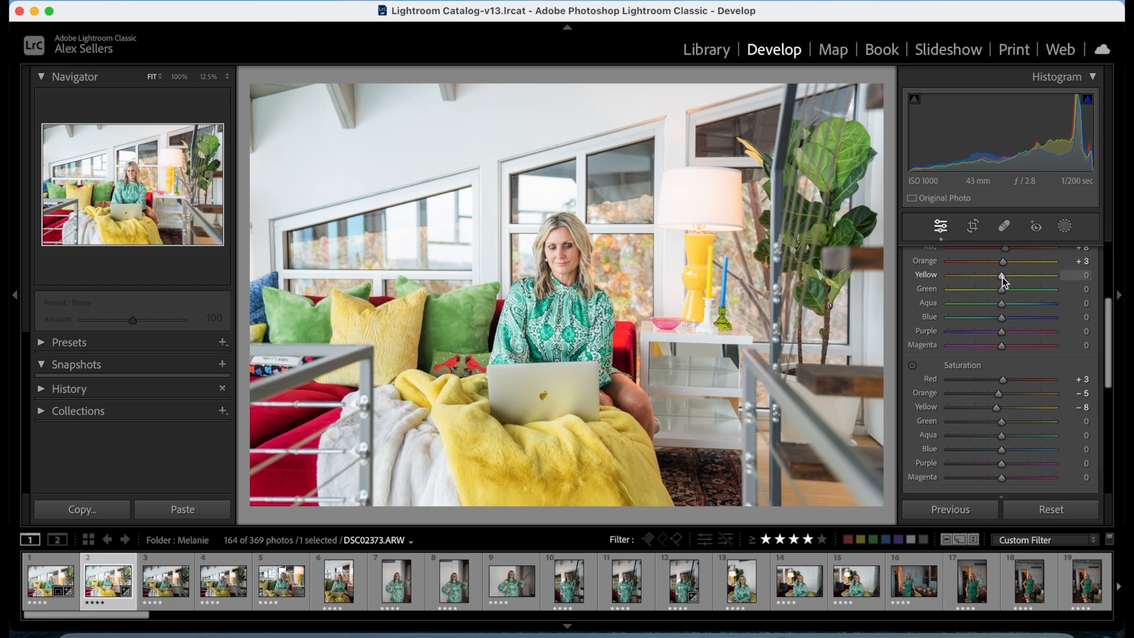
drag(1002, 277, 1018, 284)
drag(1020, 280, 1000, 285)
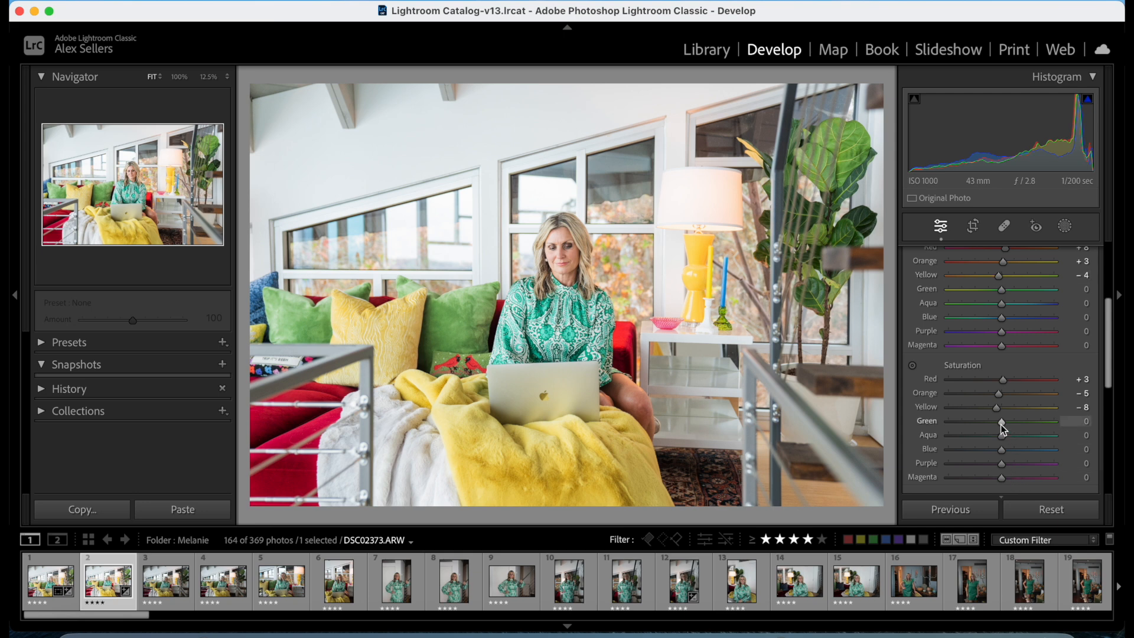
Set Green to hue -8 and saturation -16, and Aqua to hue -9 and saturation +7 in the Color Mixer.
drag(1060, 427, 1009, 446)
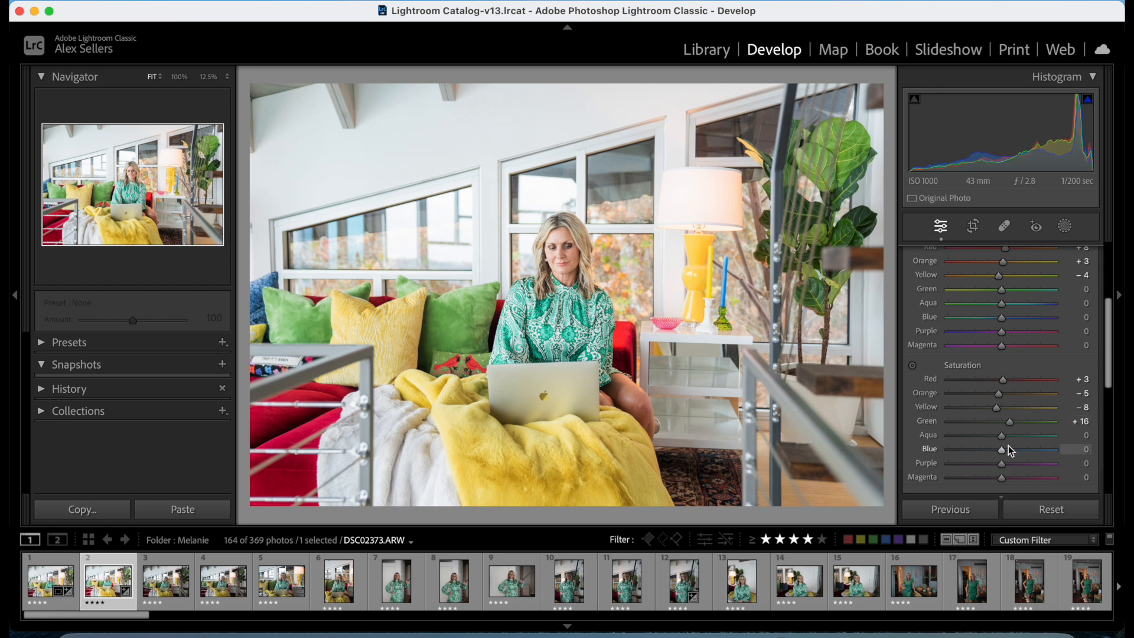
drag(1011, 424, 993, 425)
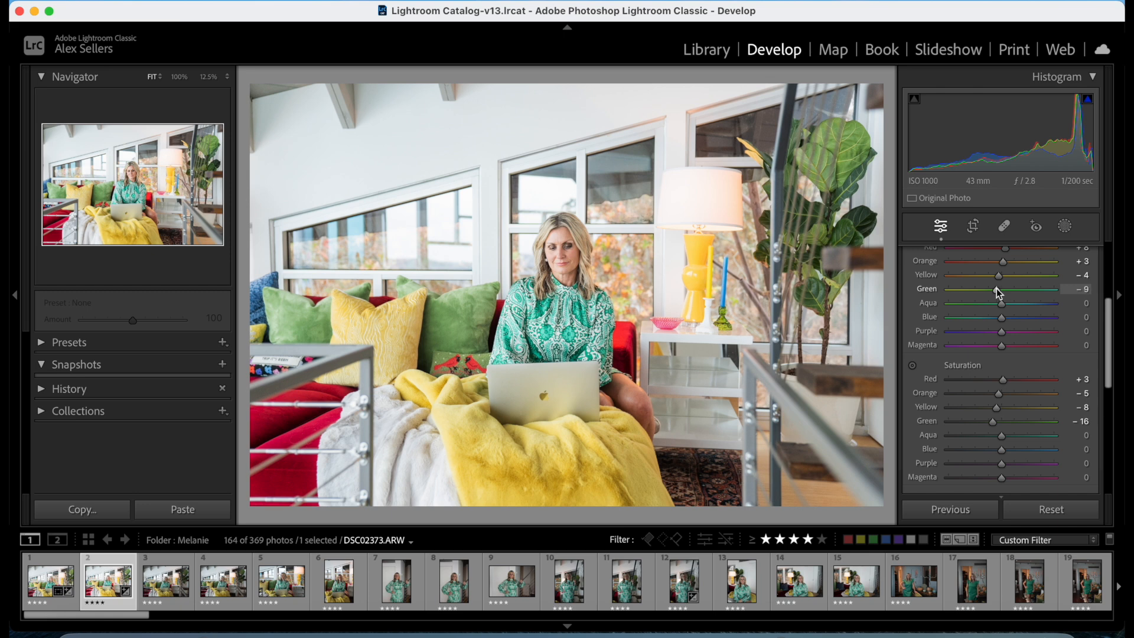
mouse_move(1001, 436)
mouse_down()
mouse_move(943, 437)
mouse_move(1033, 440)
mouse_move(973, 448)
mouse_move(1004, 453)
mouse_up()
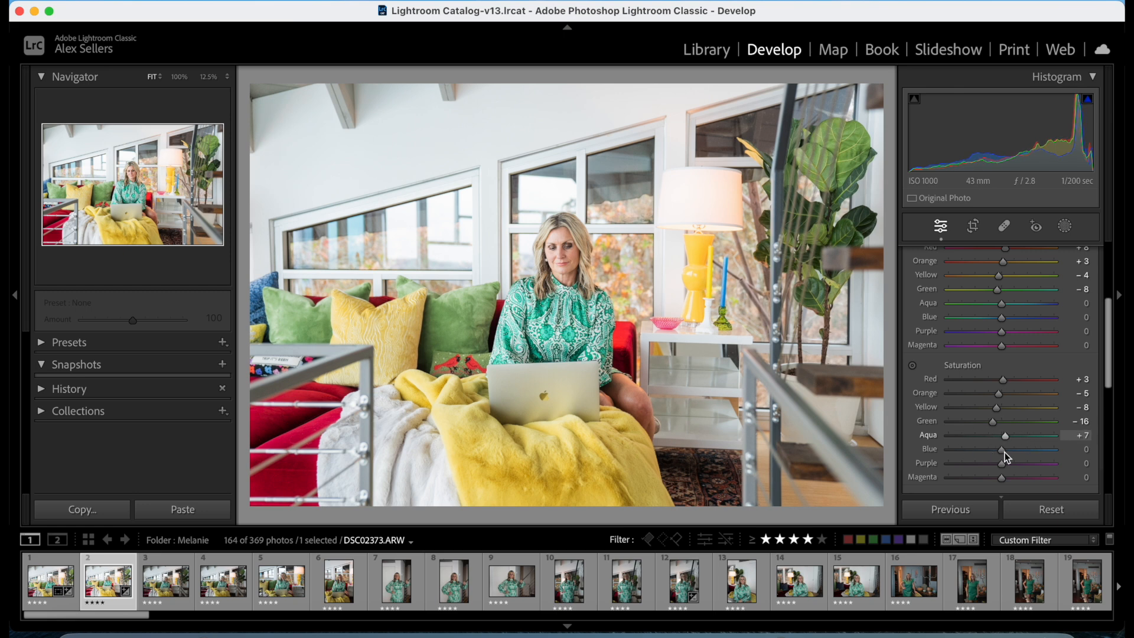
mouse_move(1002, 303)
mouse_down()
mouse_move(989, 311)
mouse_move(1000, 322)
mouse_up()
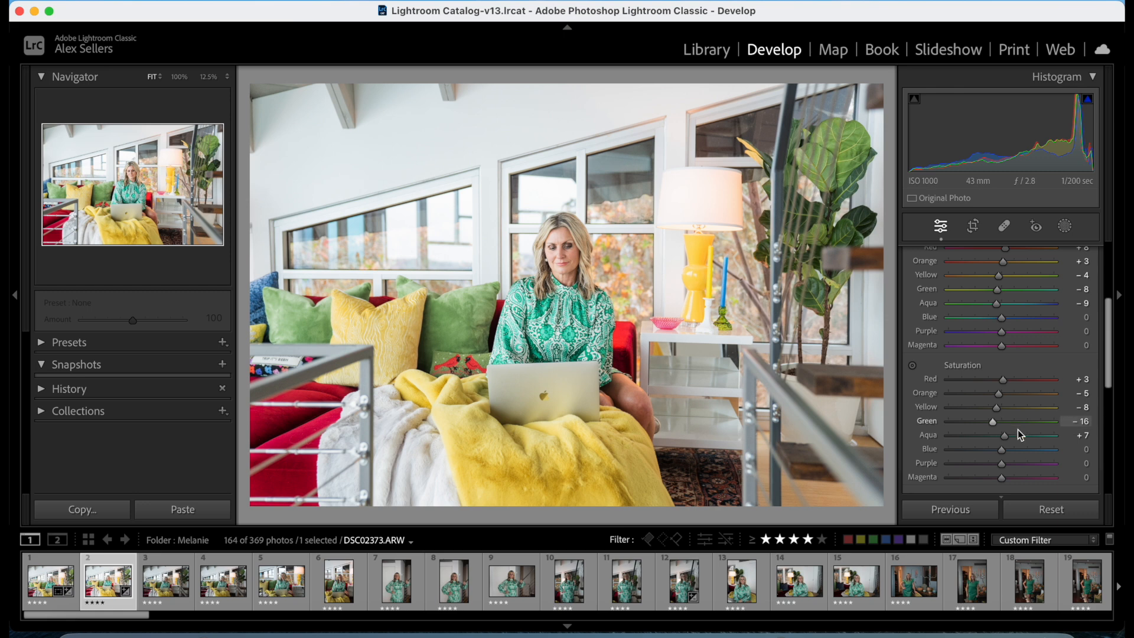
Set the Color Mixer's Blue saturation to -13 and Blue hue to -7.
drag(1004, 451, 1063, 432)
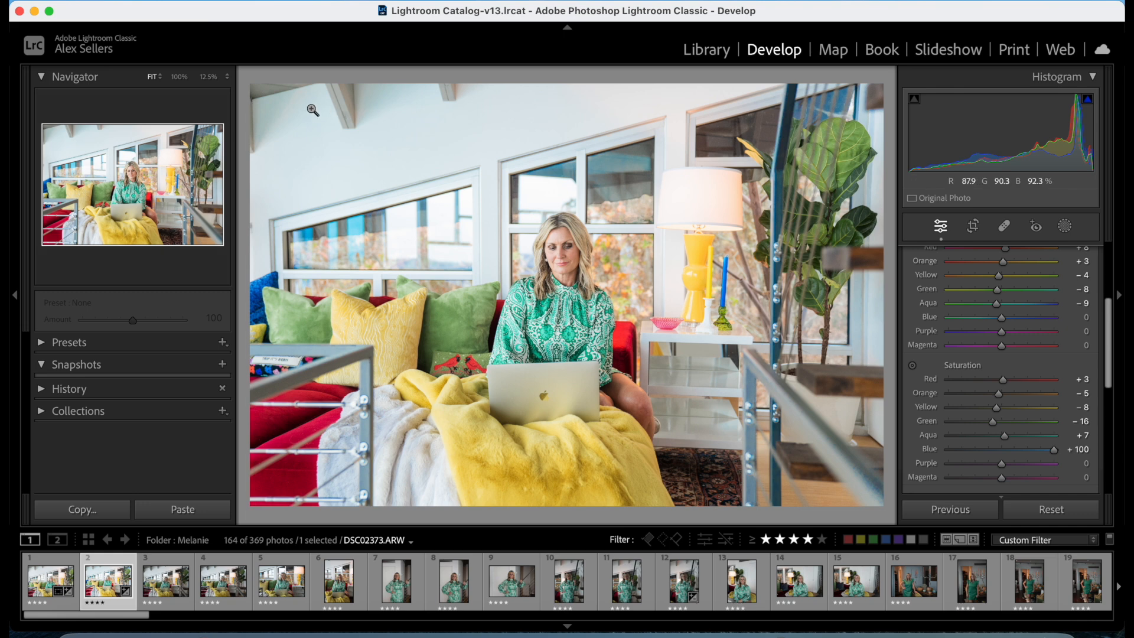
drag(1053, 448, 993, 455)
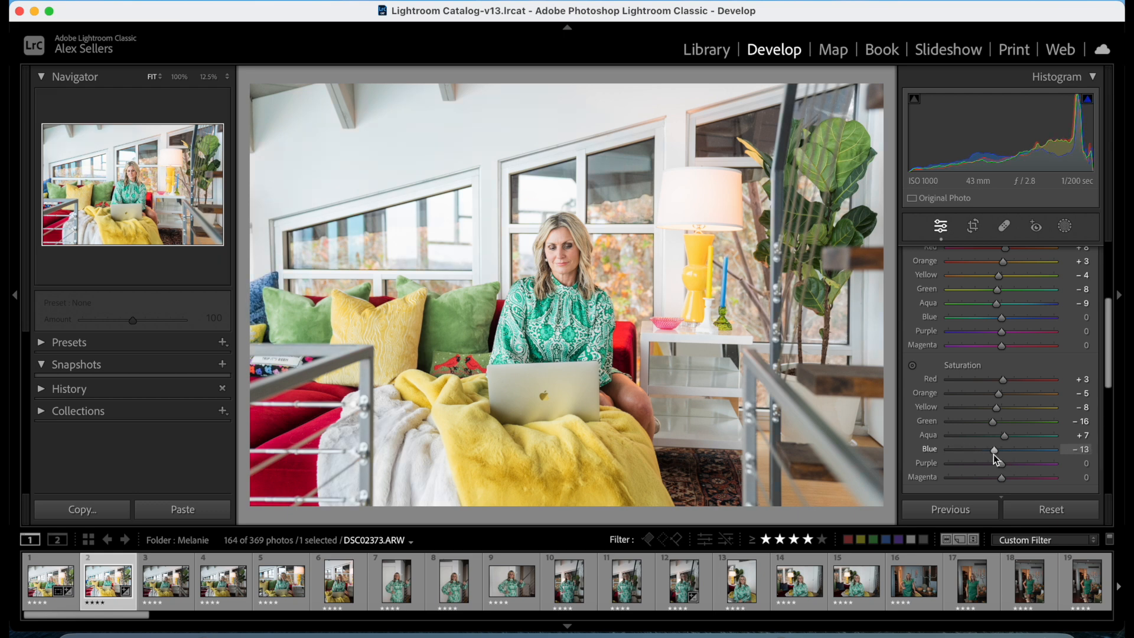
drag(1002, 318, 997, 319)
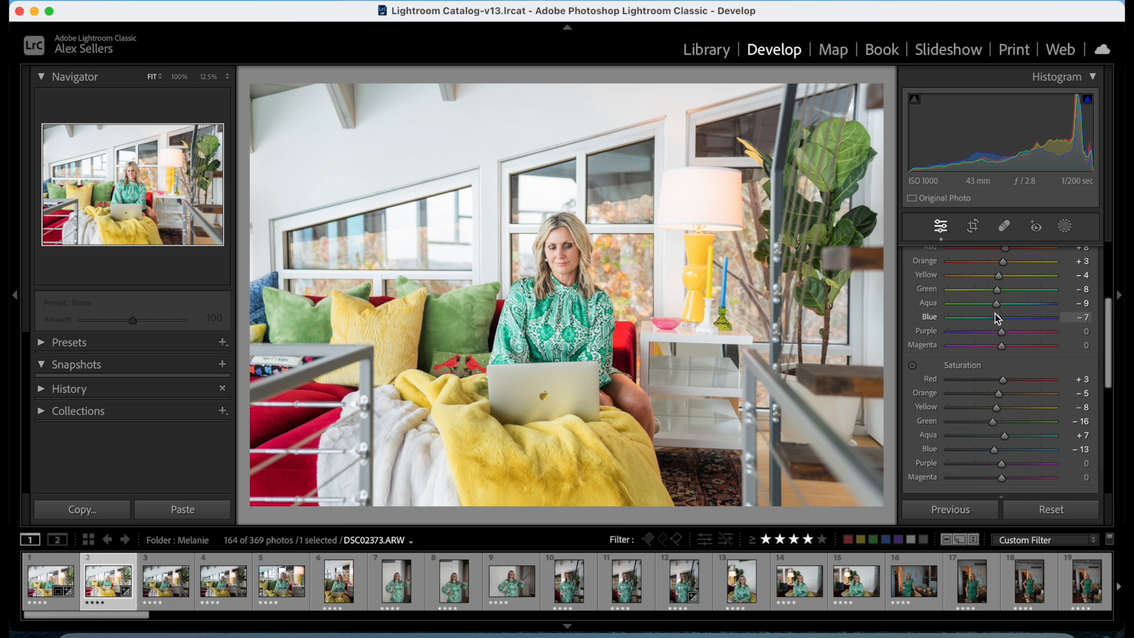
Set the Color Mixer saturation to -1 for Purple and -12 for Magenta.
drag(1002, 464, 925, 464)
drag(1011, 466, 999, 470)
drag(1002, 476, 1053, 477)
drag(1124, 478, 995, 477)
Set Color Mixer luminance to Red +6, Orange +7, Yellow -7, Green +9, Aqua -7, Blue +5, Purple -5 and Magenta -1.
scroll(996, 477, down, 5)
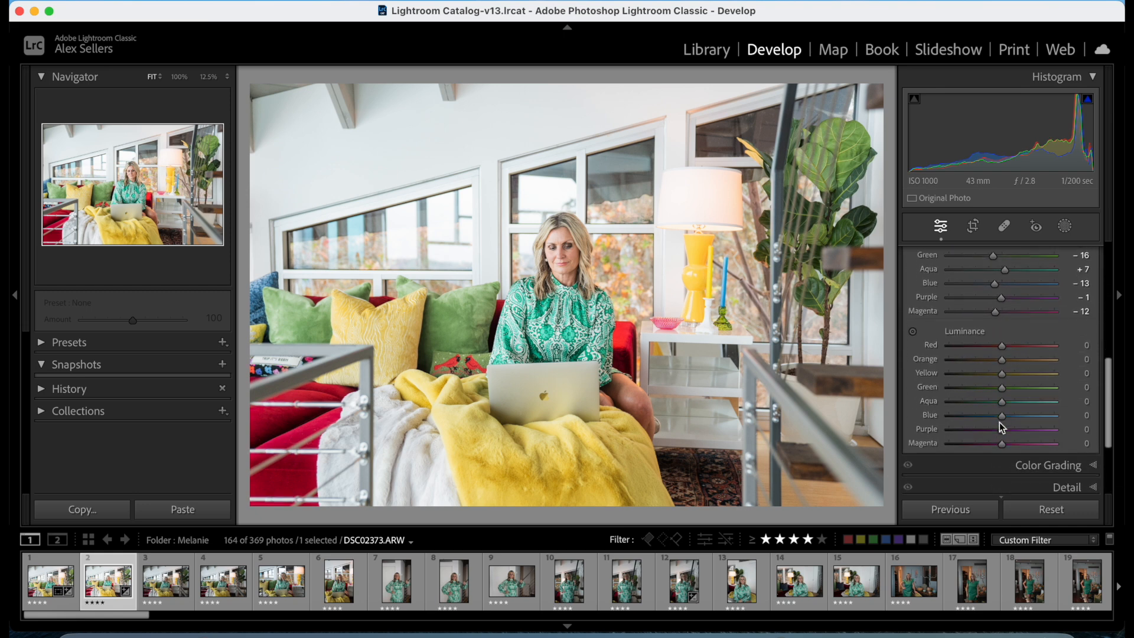
scroll(1002, 426, down, 2)
drag(1002, 320, 1005, 369)
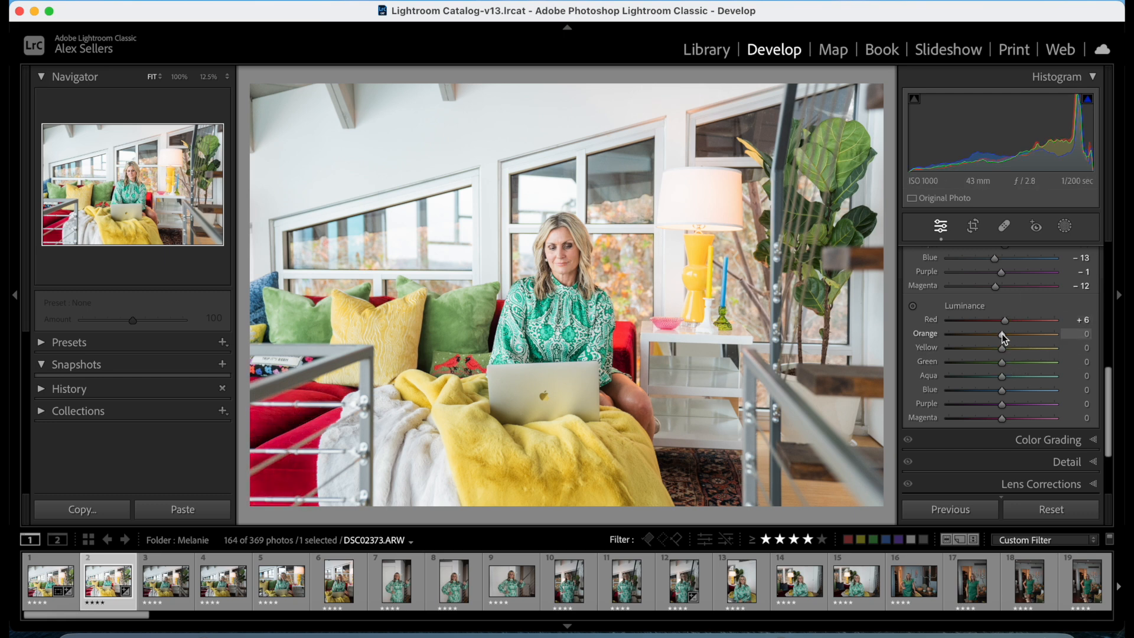
drag(998, 332, 1005, 335)
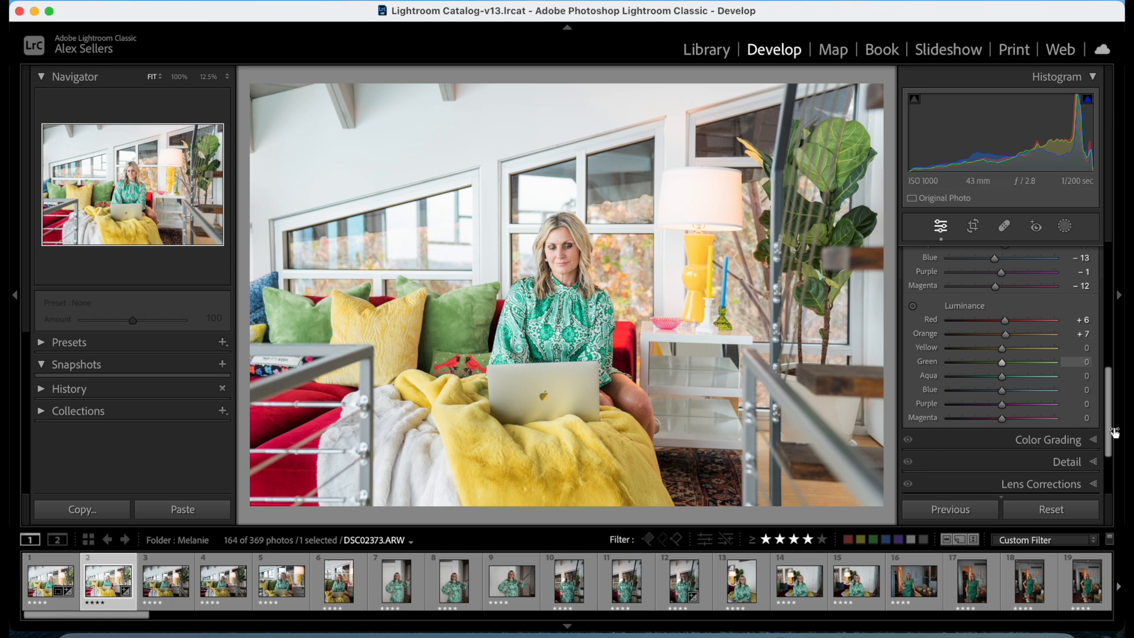
mouse_move(1005, 349)
mouse_down()
mouse_move(991, 350)
mouse_move(1017, 352)
mouse_move(1000, 354)
mouse_up()
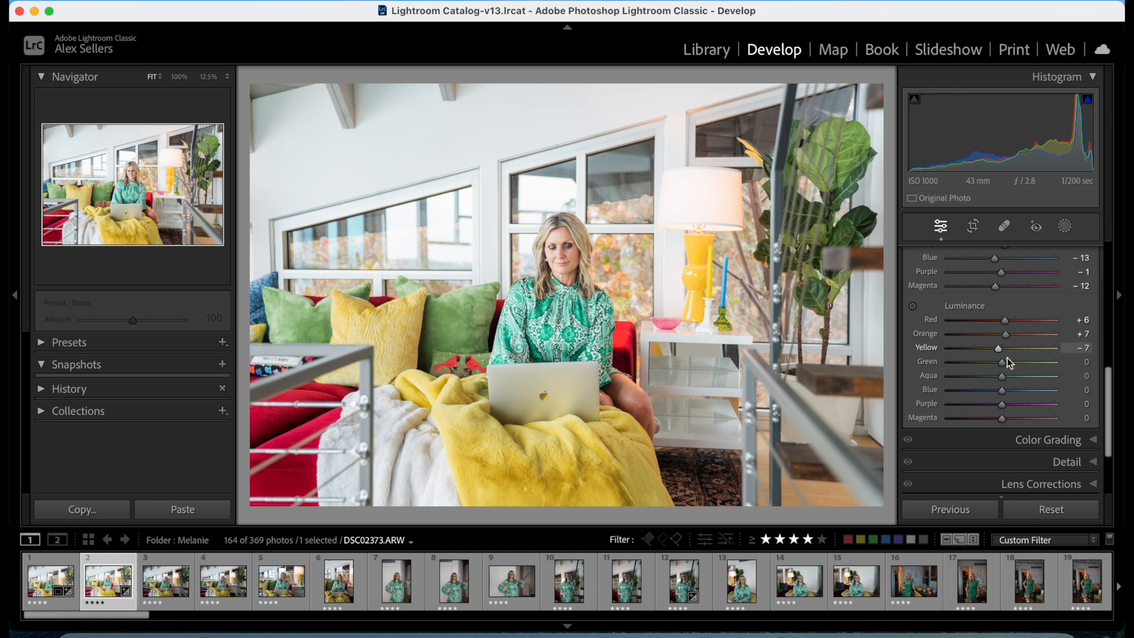
drag(1001, 363, 997, 417)
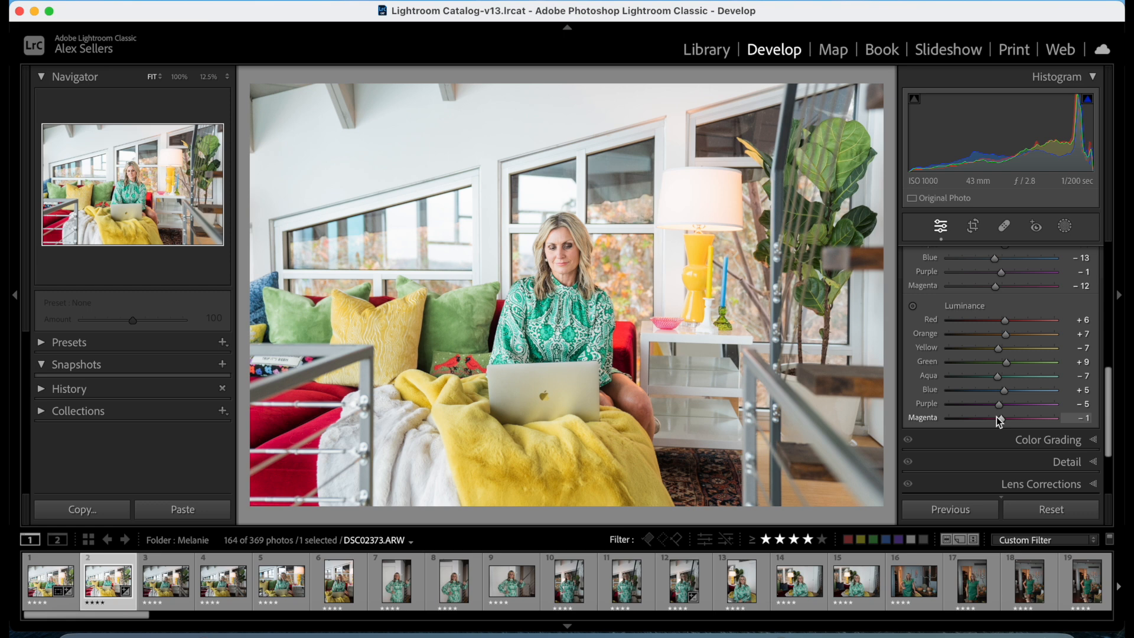
Set the manual noise reduction Luminance to 24 in the photo's Detail settings.
scroll(994, 416, down, 3)
click(1009, 407)
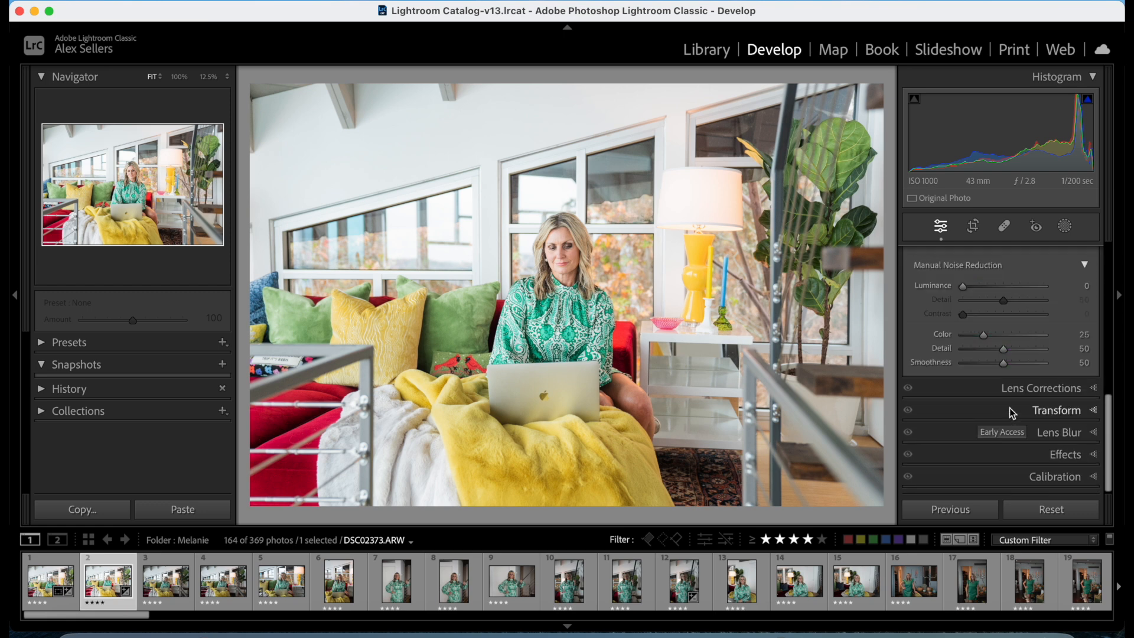
scroll(1009, 413, up, 5)
drag(975, 406, 980, 407)
Turn on Remove Chromatic Aberration and Enable Profile Corrections in the photo's Lens Corrections settings.
scroll(983, 402, up, 3)
scroll(1000, 439, down, 8)
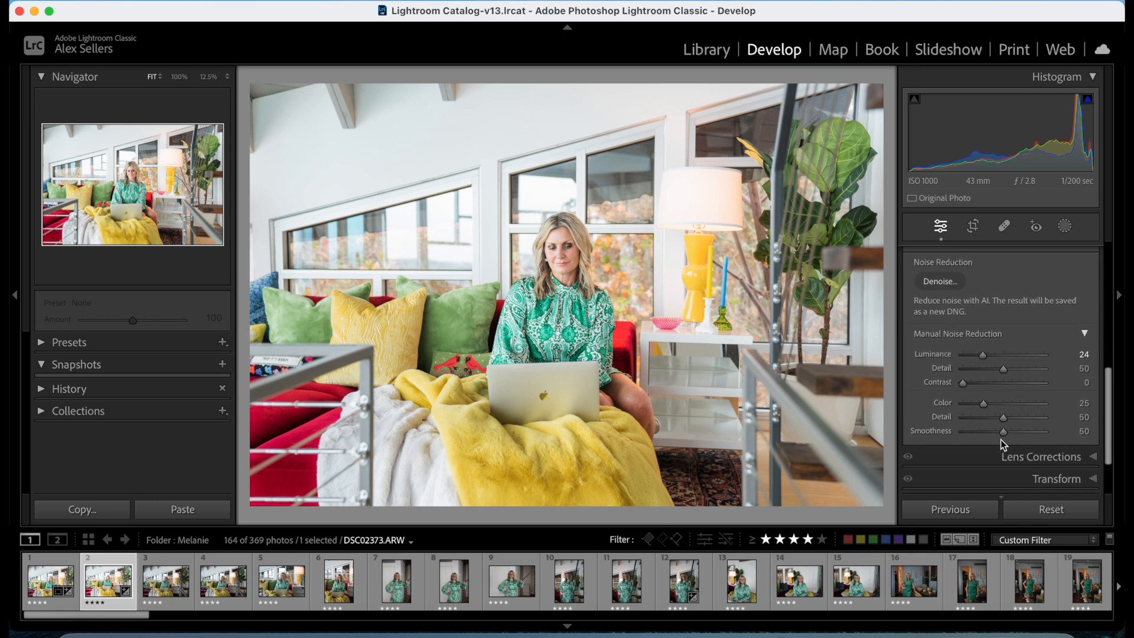
click(1015, 390)
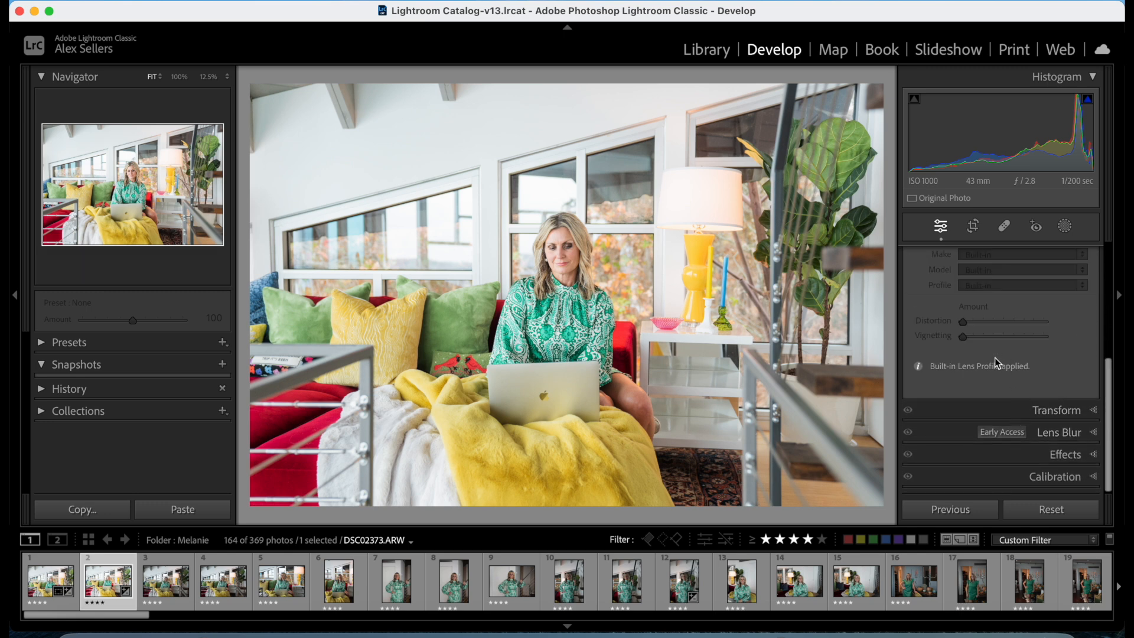
click(955, 263)
click(952, 274)
scroll(952, 274, up, 2)
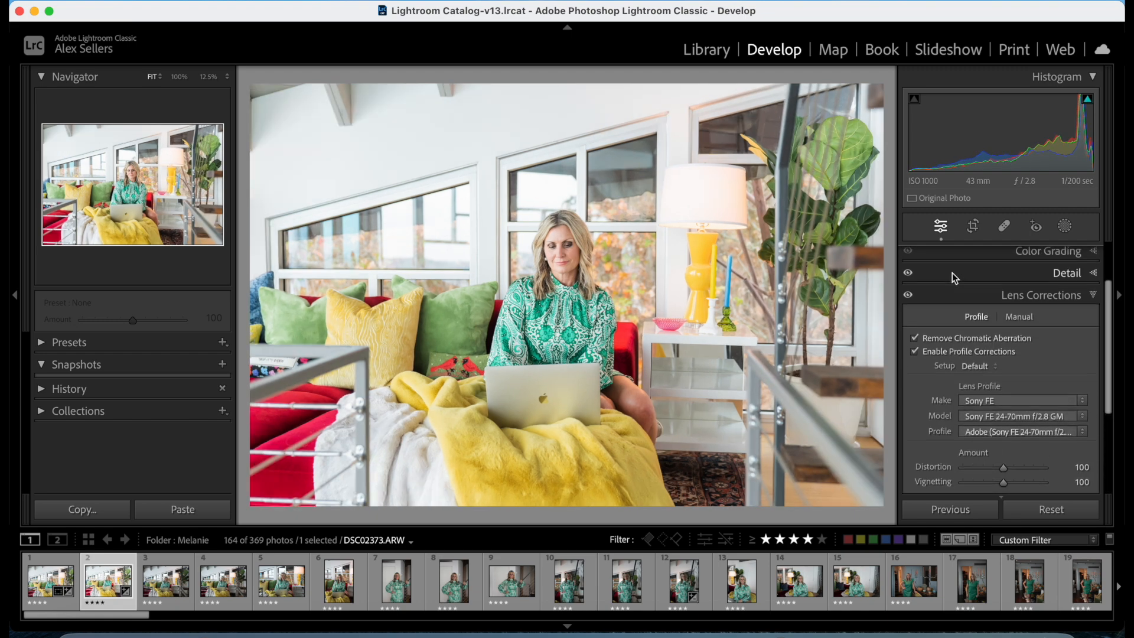
click(997, 300)
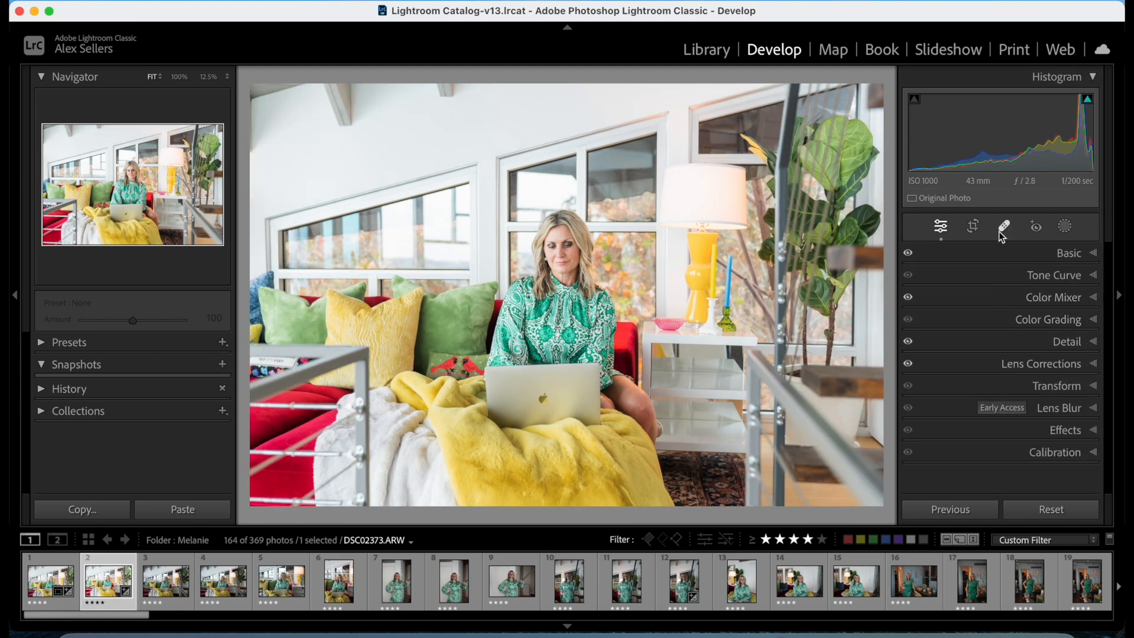
Straighten the photo to an angle of -0.47 and tighten the crop slightly from its right edge, keeping the original aspect.
click(975, 230)
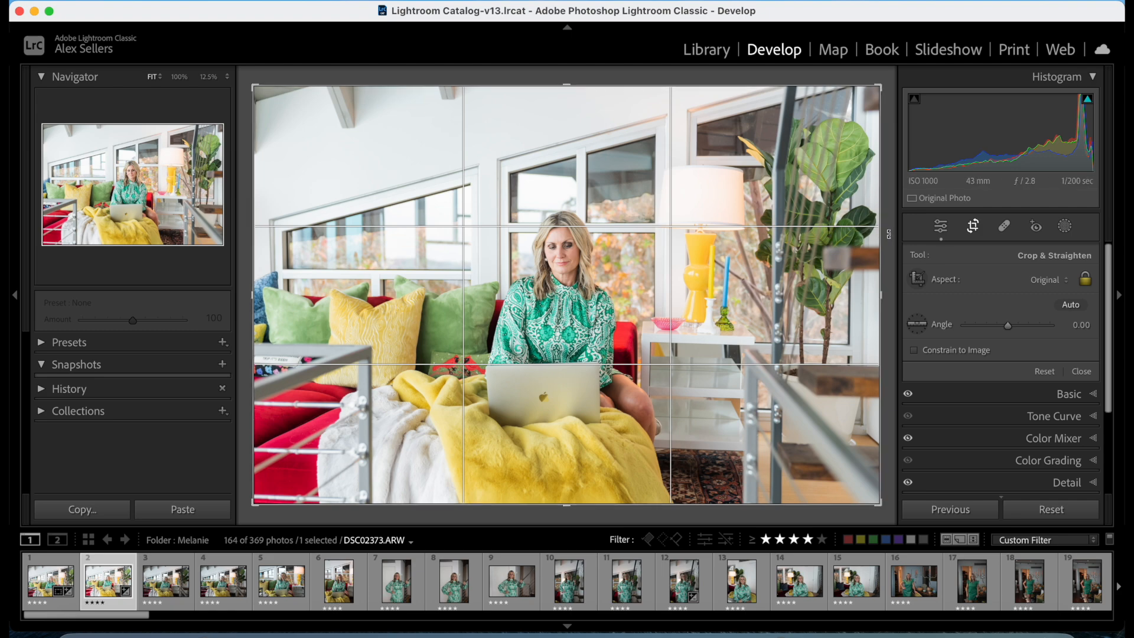
drag(887, 233, 886, 255)
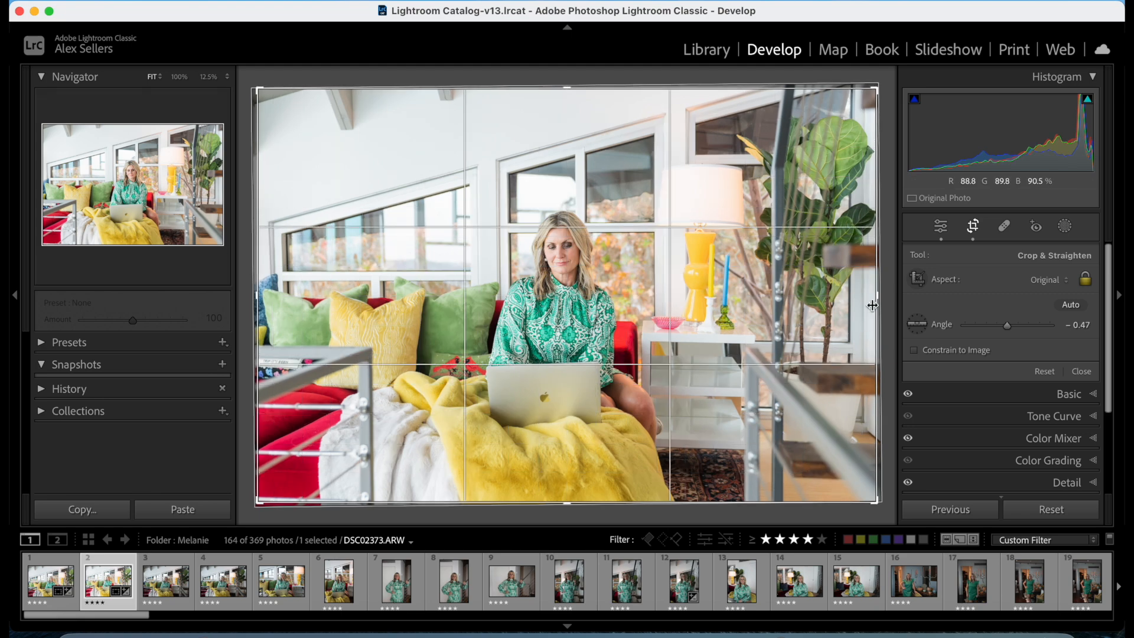
drag(873, 303, 869, 303)
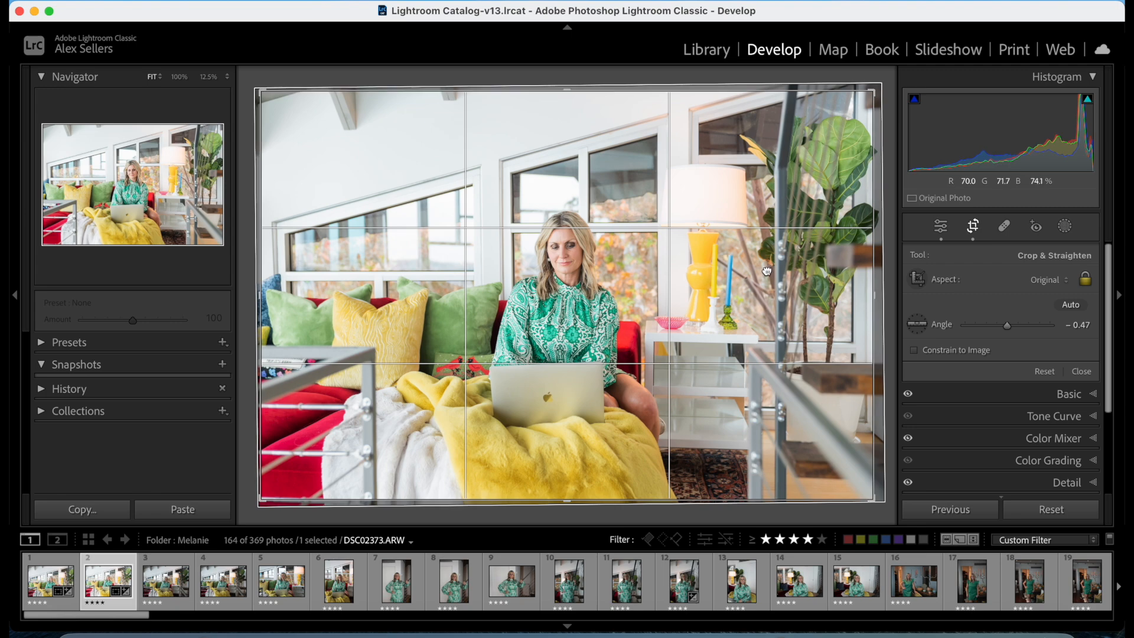
click(973, 229)
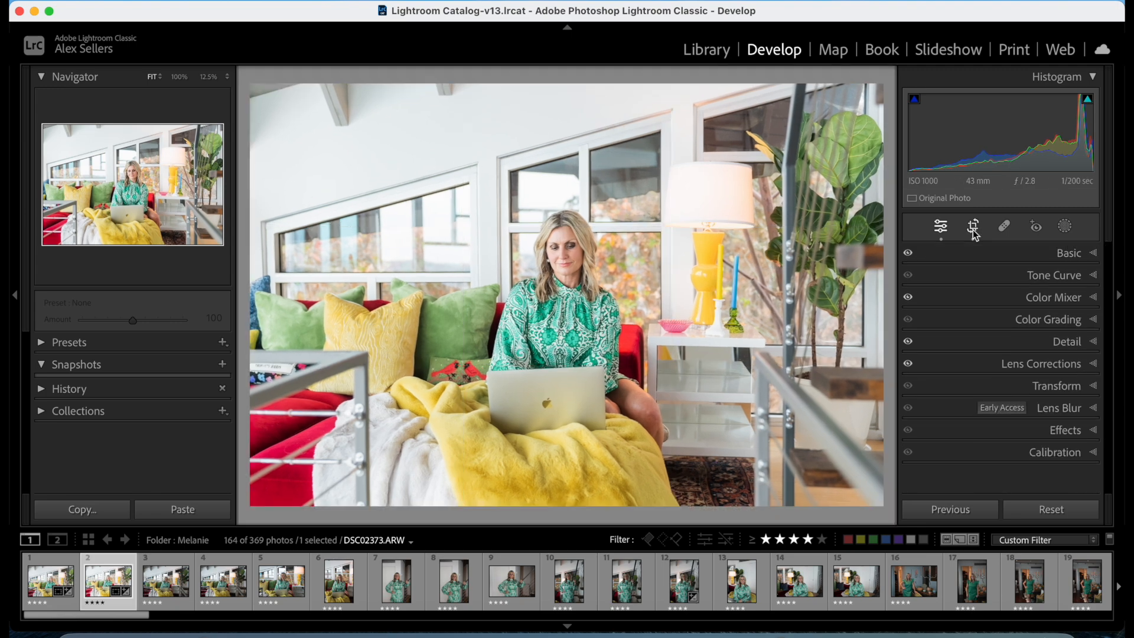
Add a linear gradient mask rising from the bottom of the photo over the blanket and set its Exposure to -0.29.
click(1062, 228)
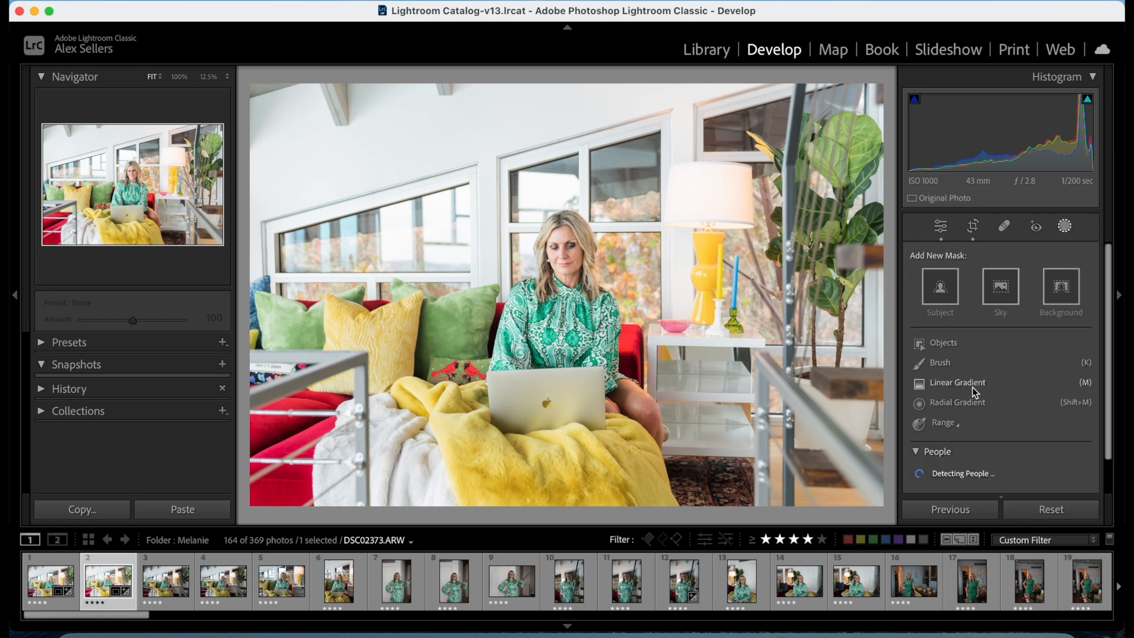
click(948, 384)
drag(596, 488, 596, 376)
drag(1005, 374, 1002, 368)
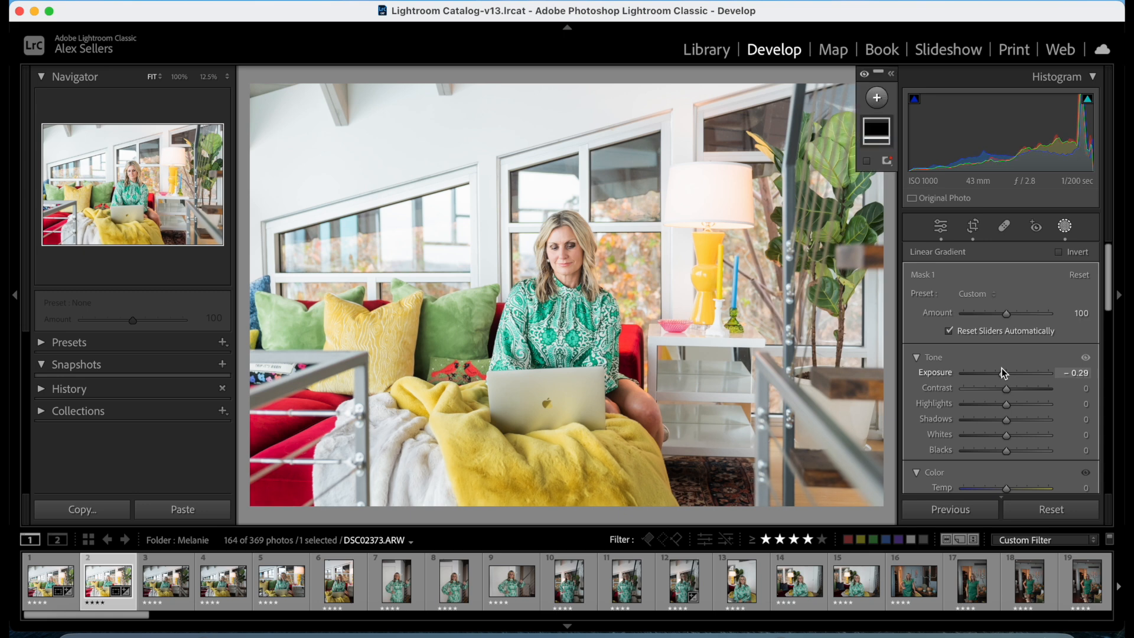
Add a Select Subject mask for the woman and set Exposure to 0.12, Highlights to -48 and Shadows to 10.
click(875, 101)
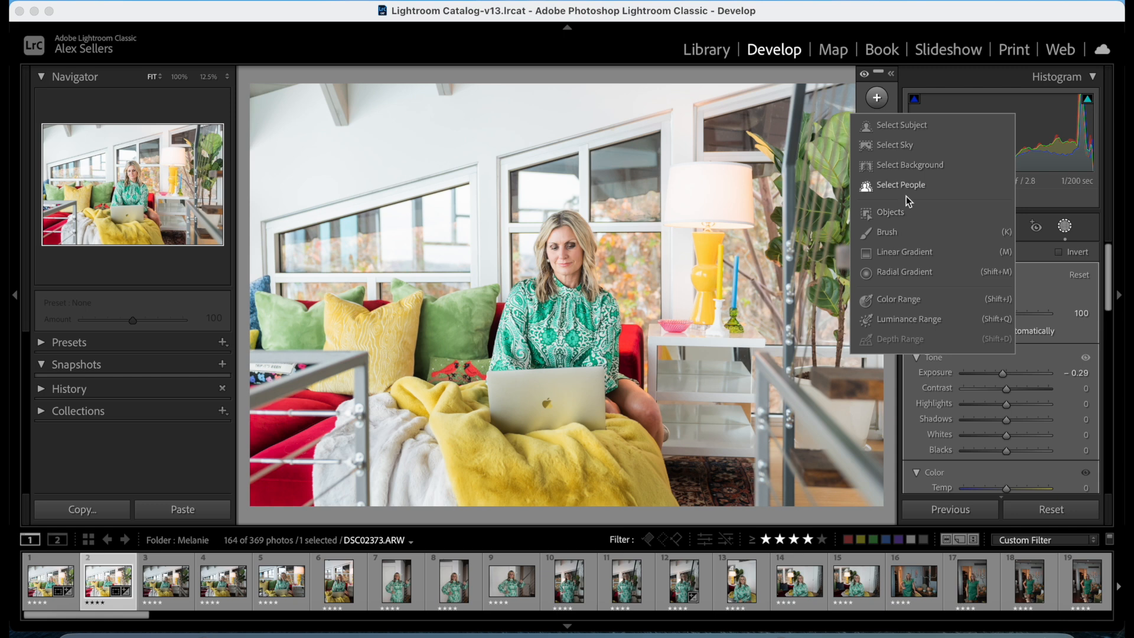
click(914, 125)
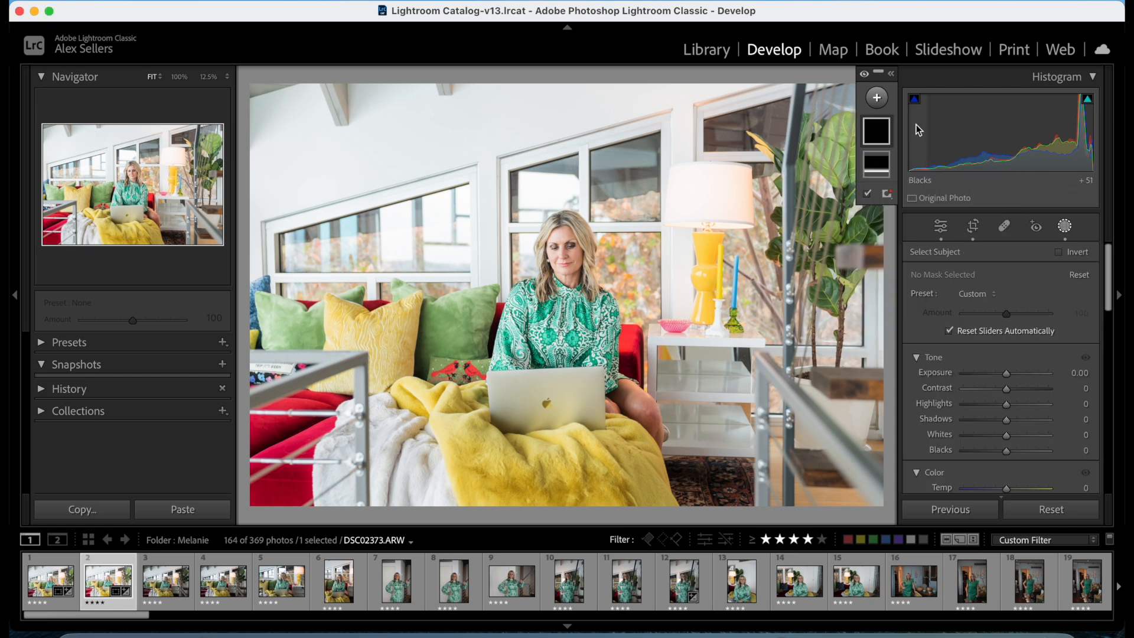
drag(1005, 370, 1006, 406)
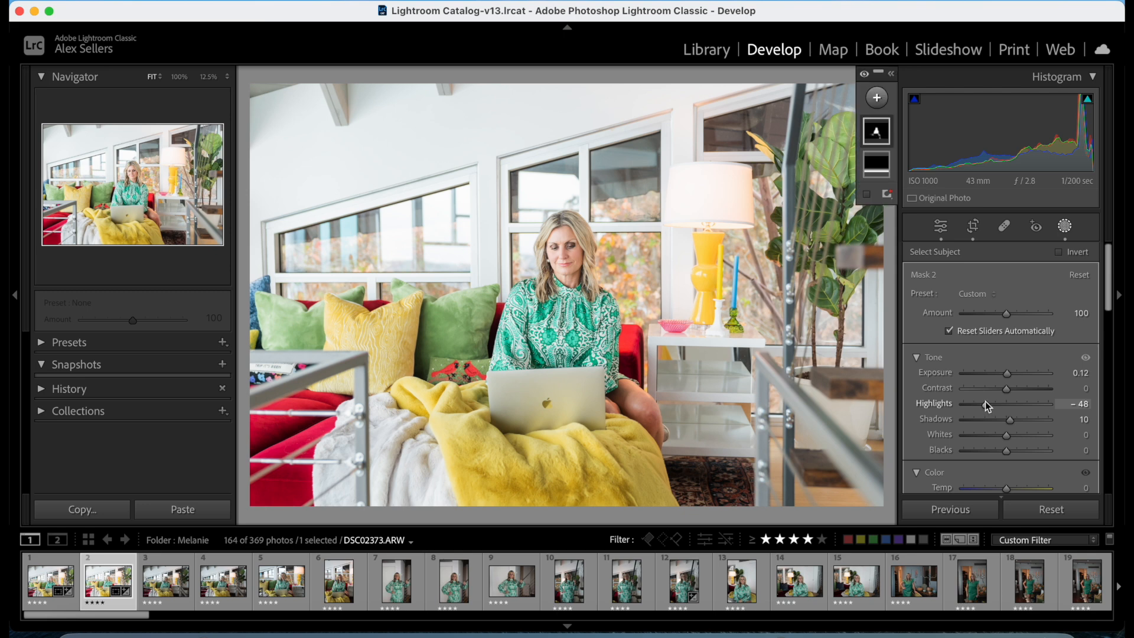
scroll(1028, 473, down, 5)
scroll(1030, 478, down, 1)
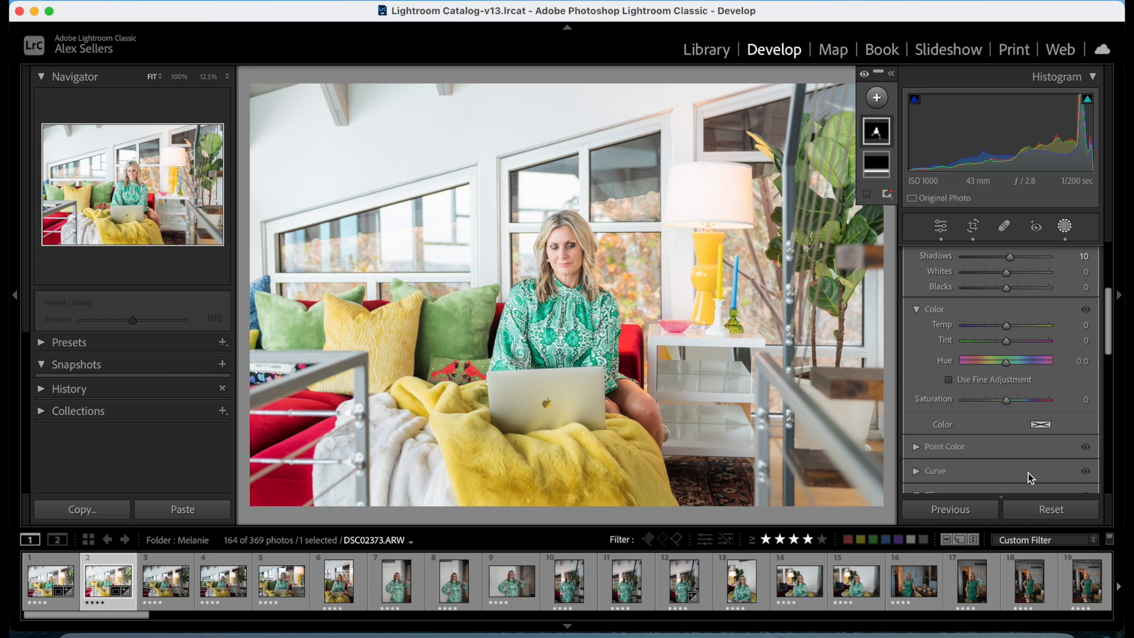
scroll(1031, 477, up, 3)
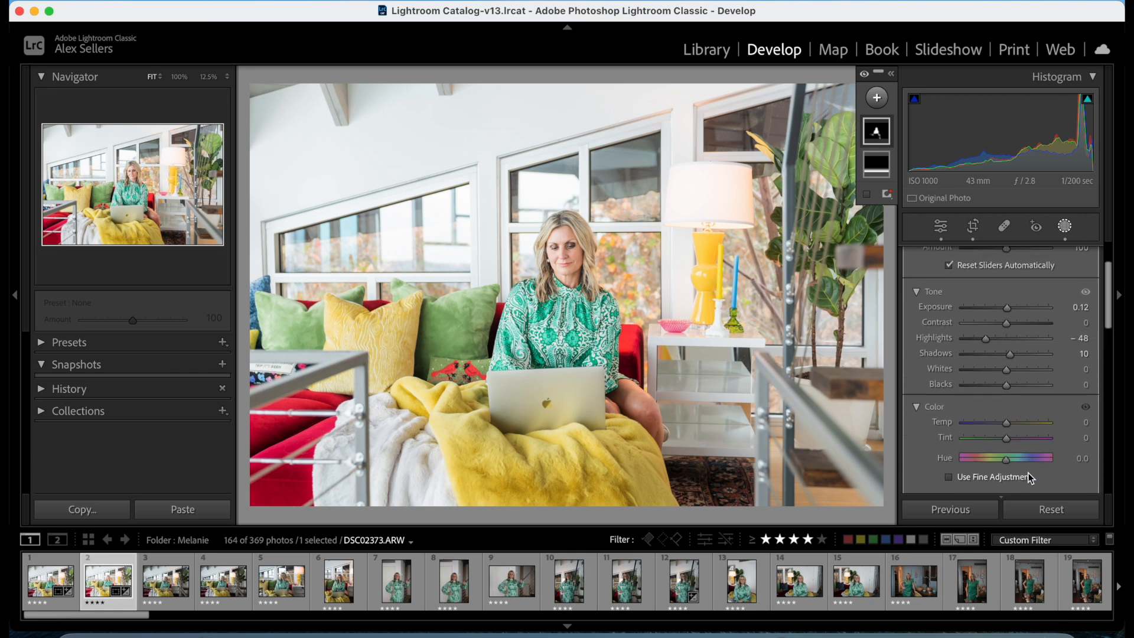
scroll(1042, 388, up, 2)
Create a single people mask for Person 1 covering Facial Skin and Body Skin.
click(877, 98)
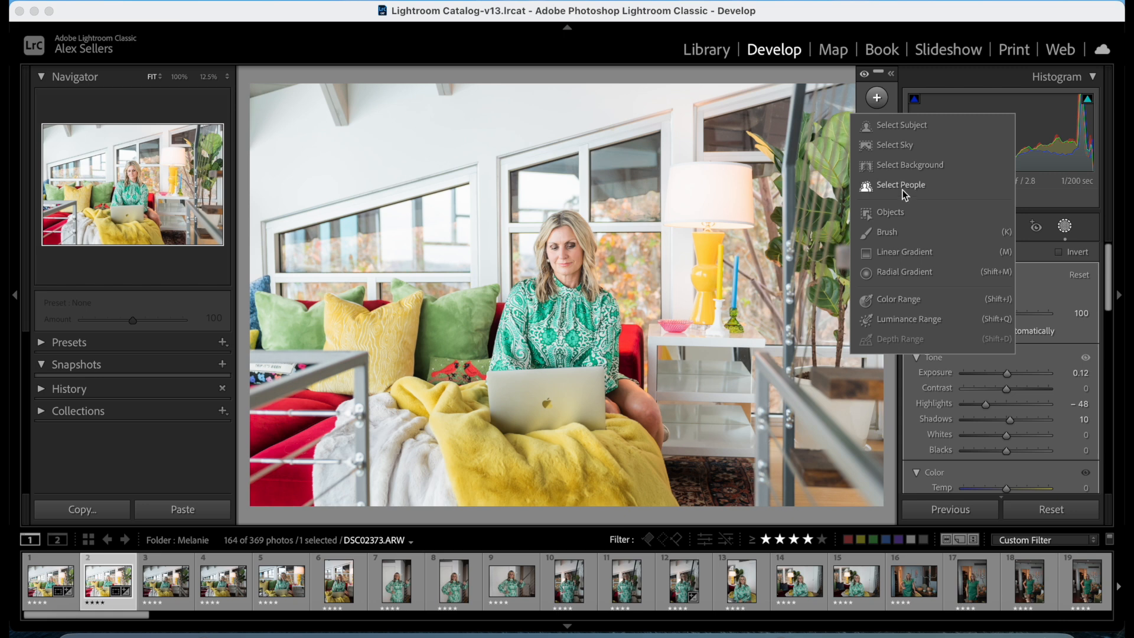
click(901, 183)
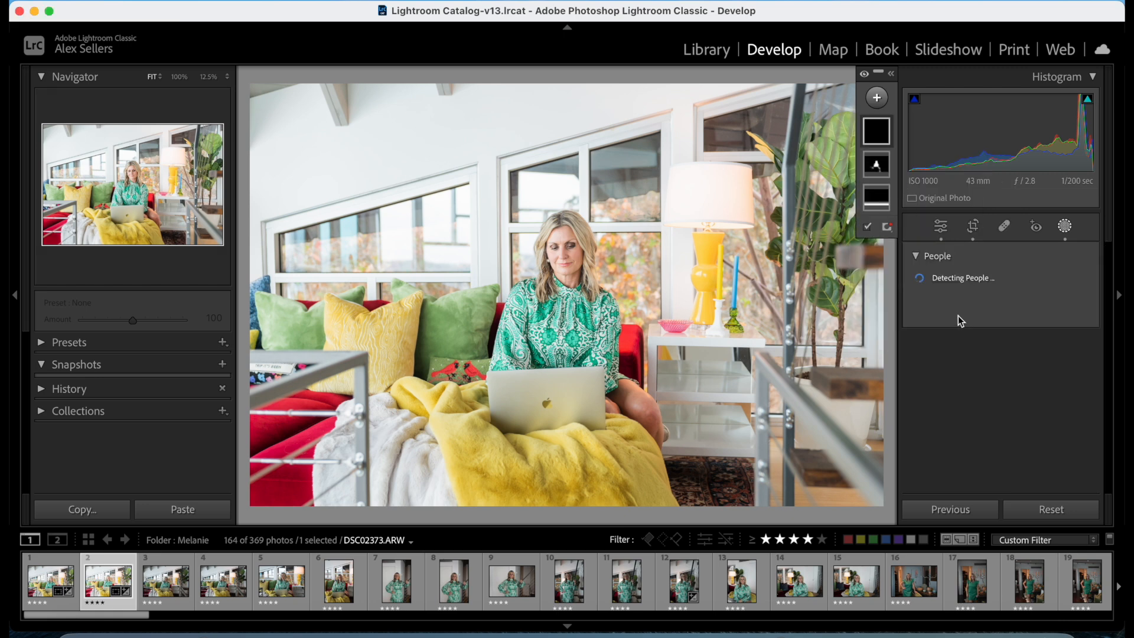
mouse_move(939, 288)
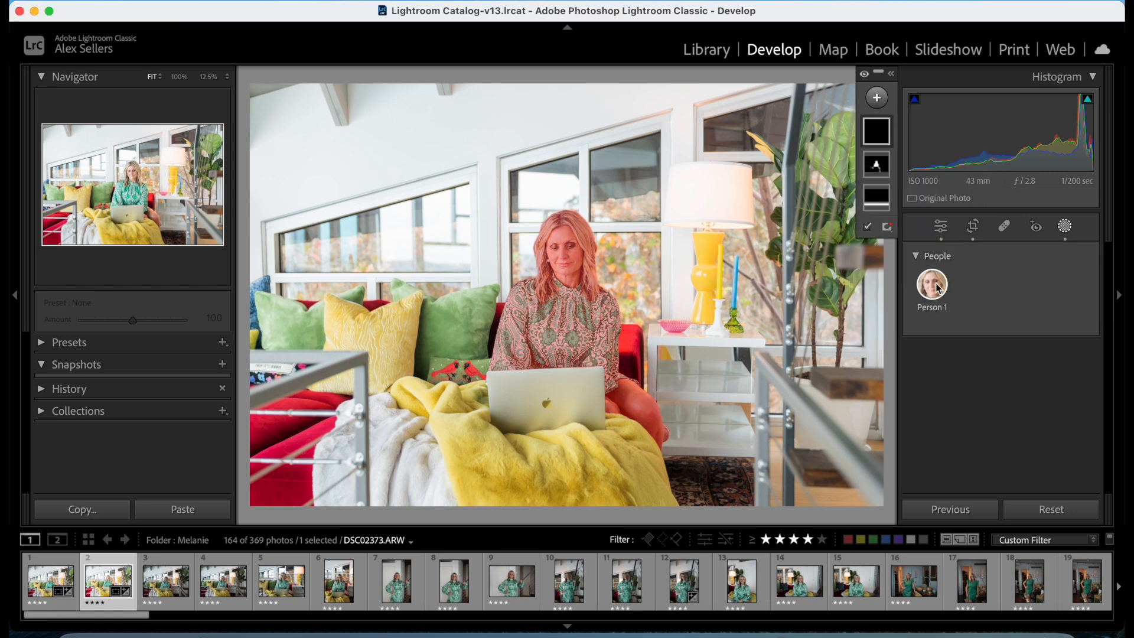
click(567, 246)
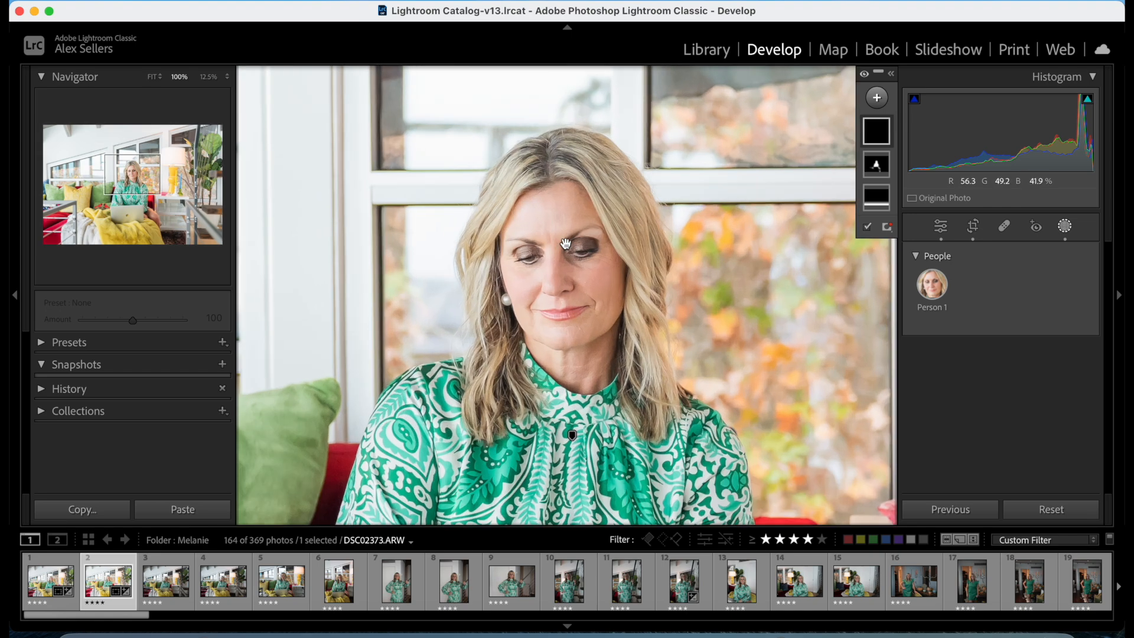
click(646, 384)
click(932, 286)
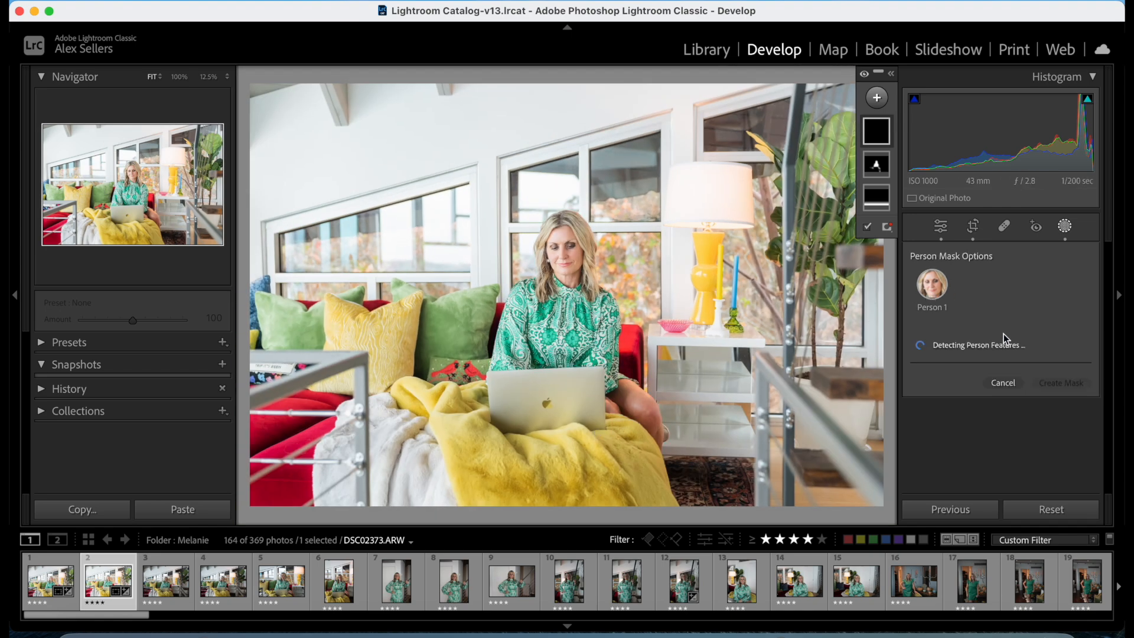
click(915, 371)
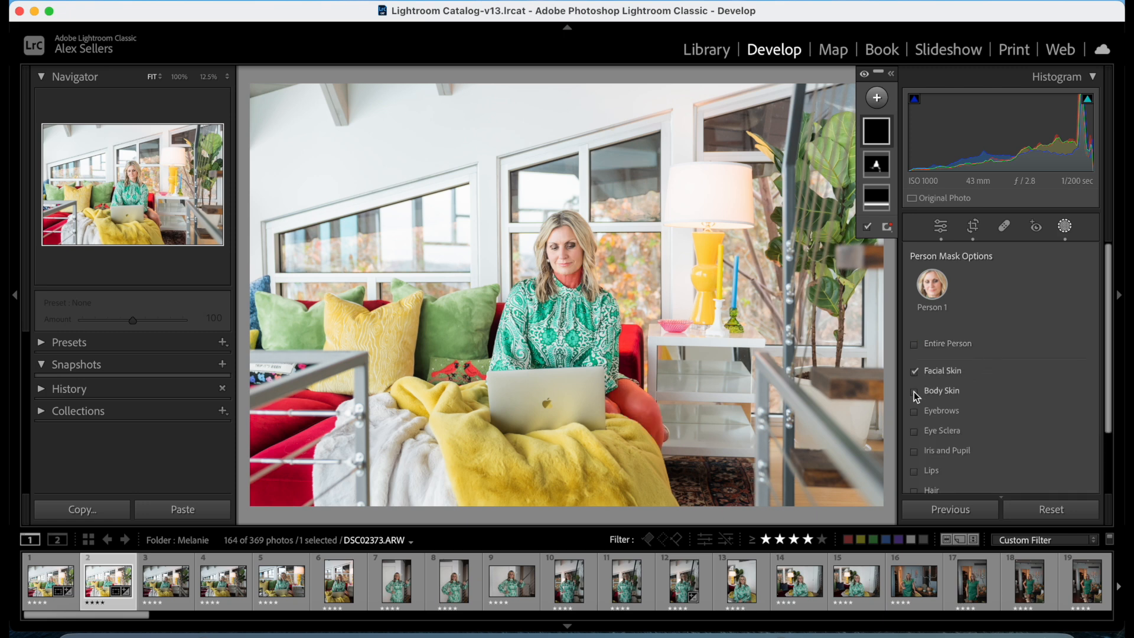
click(914, 392)
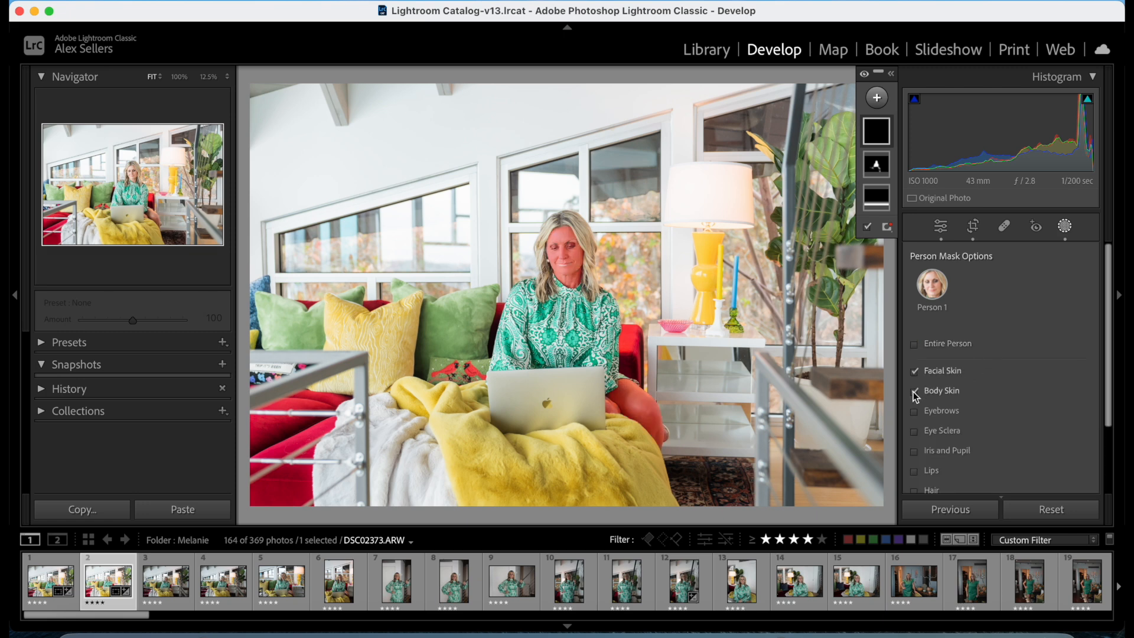
scroll(1007, 413, down, 1)
scroll(1021, 431, down, 3)
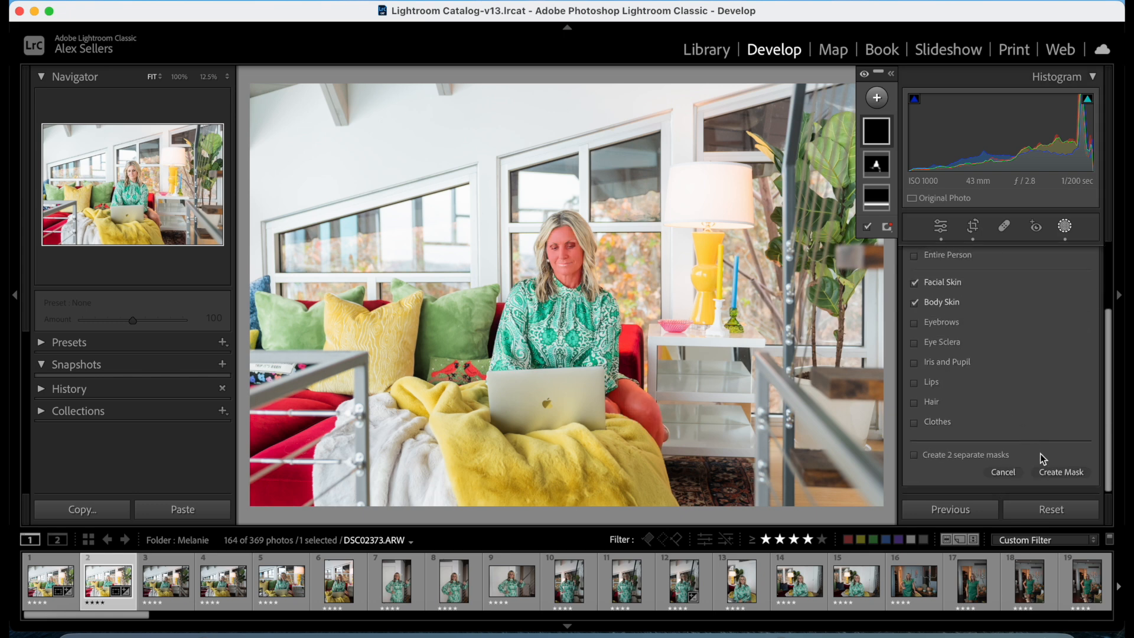
click(1058, 470)
Set the skin mask's Texture to -17, Clarity to -13 and Sharpness to -30, and close the masking tools.
scroll(1029, 437, down, 10)
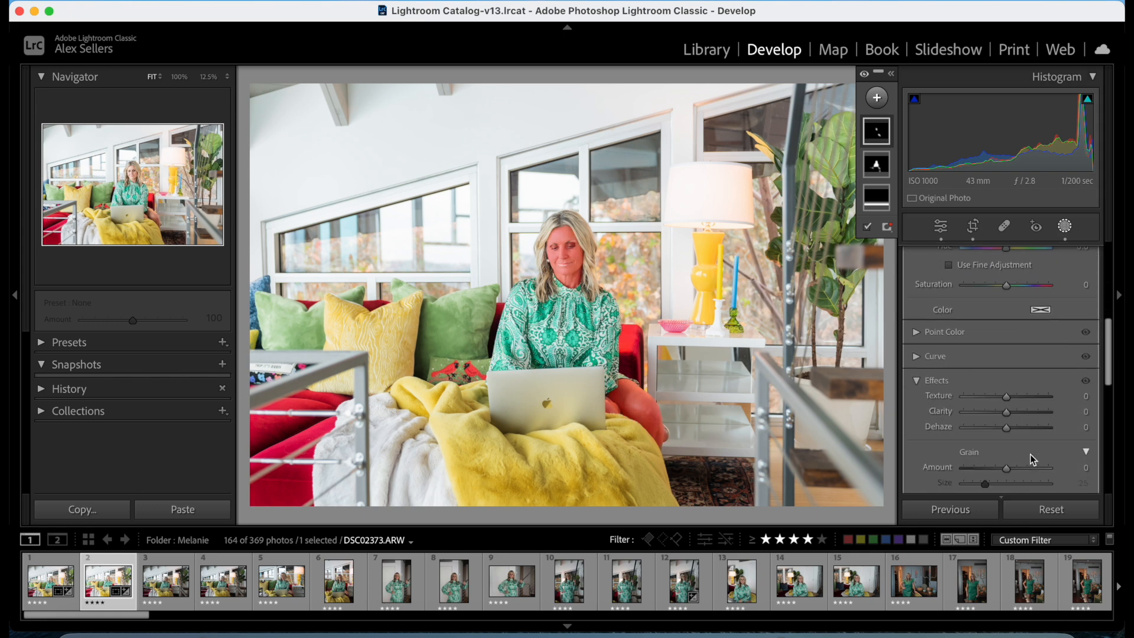
drag(1007, 390, 1001, 396)
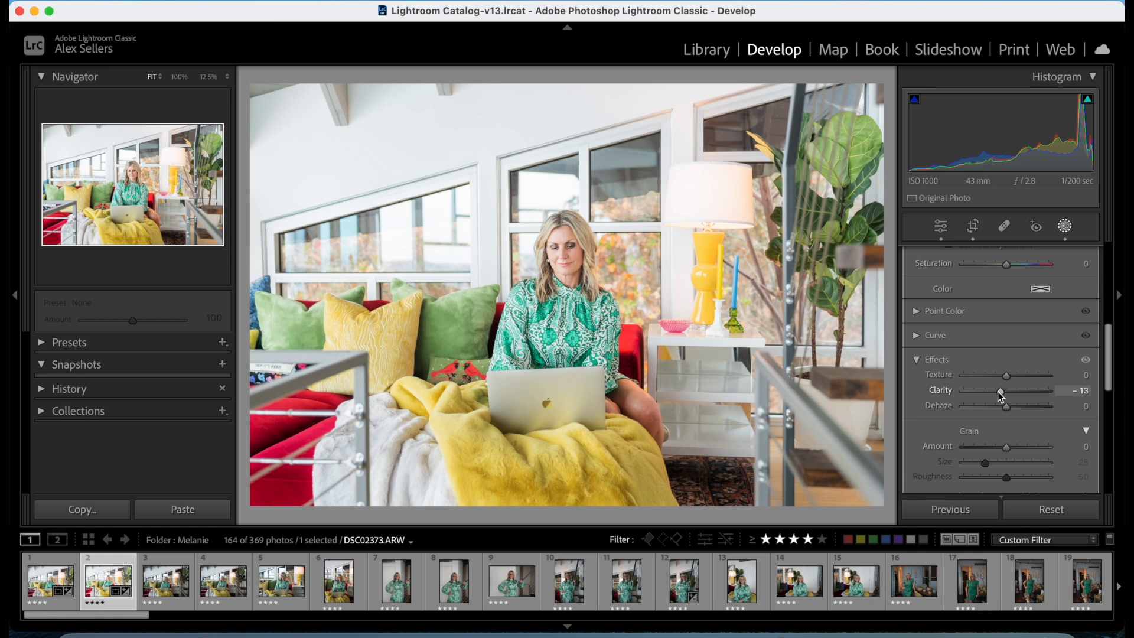
drag(1004, 377, 997, 378)
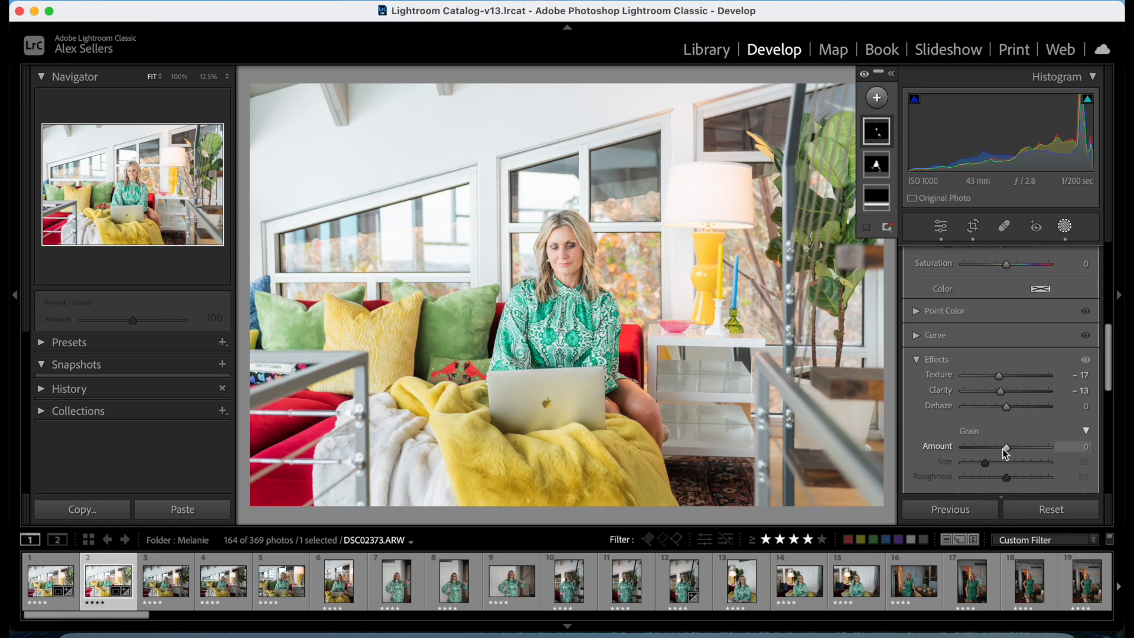
scroll(1004, 449, down, 4)
drag(1005, 442, 993, 441)
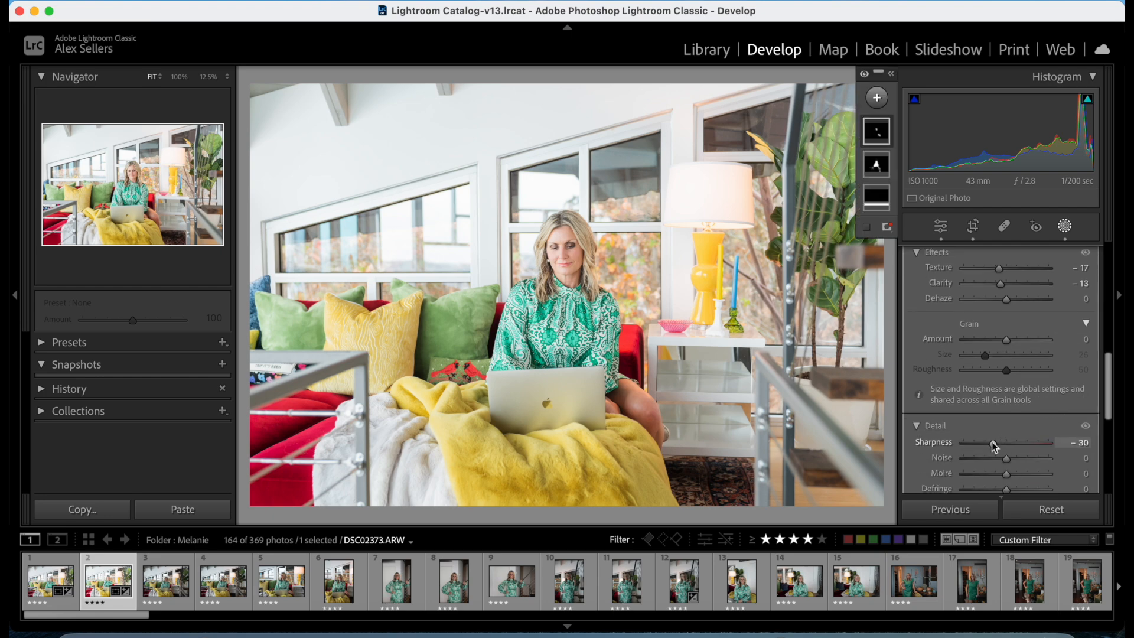
click(1064, 226)
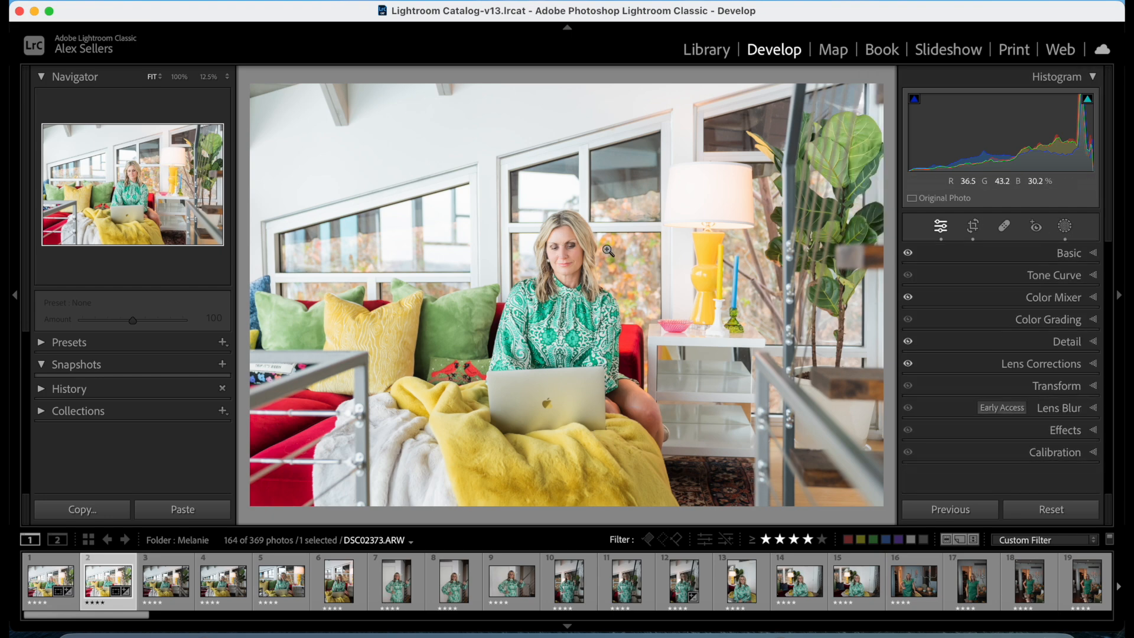
Examine the woman's face at 100% with the mask adjustments switched off and on.
click(555, 254)
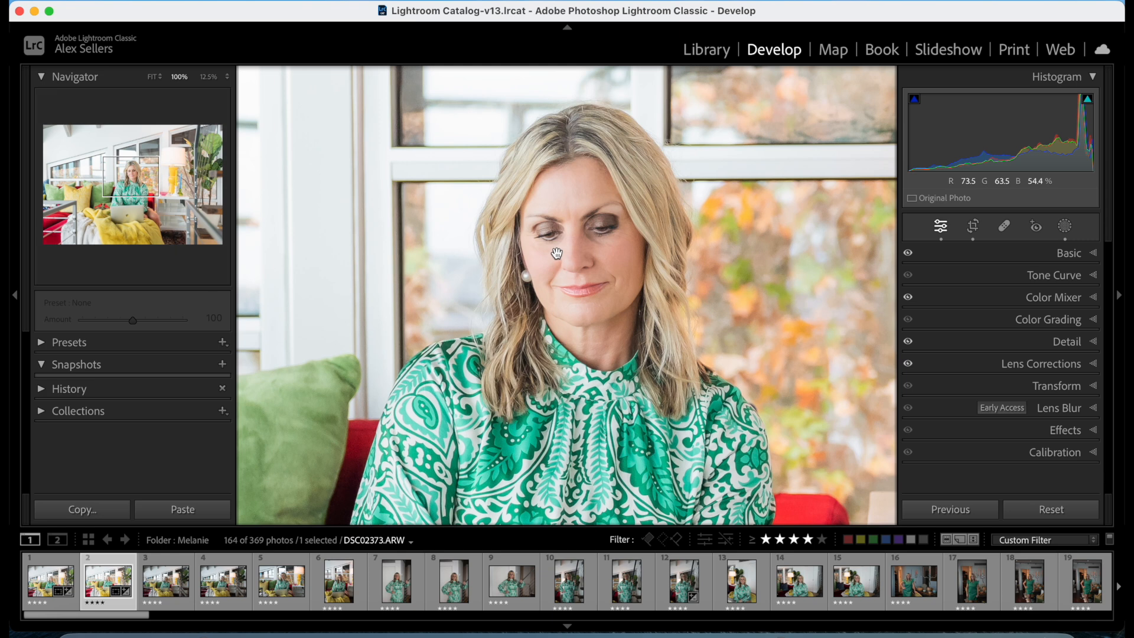
click(1065, 226)
click(877, 131)
scroll(940, 373, down, 5)
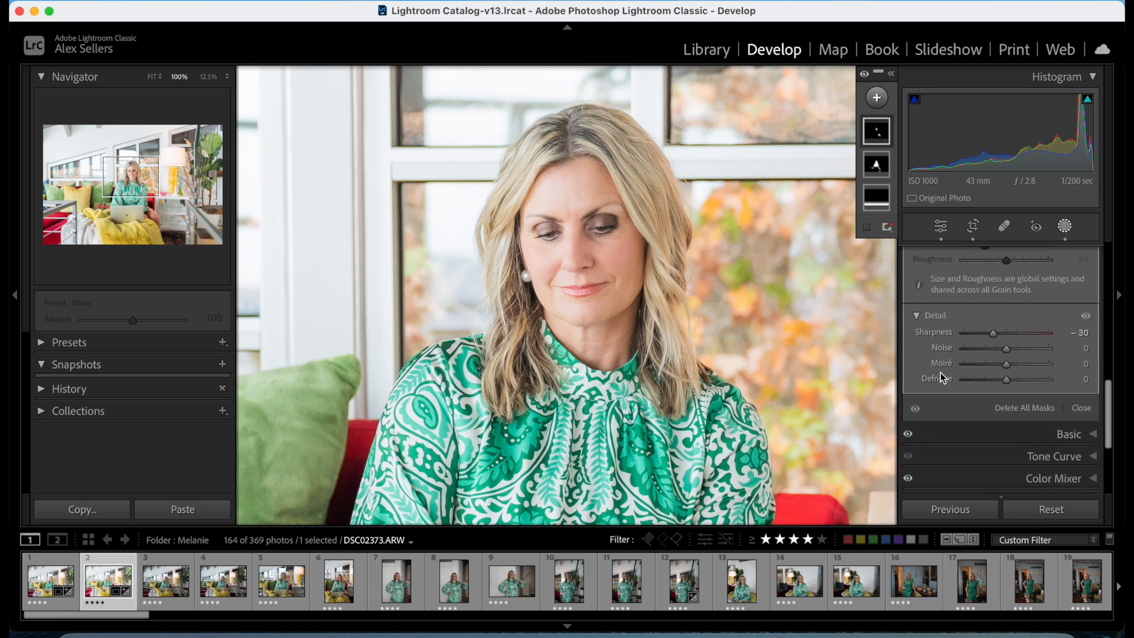
click(914, 417)
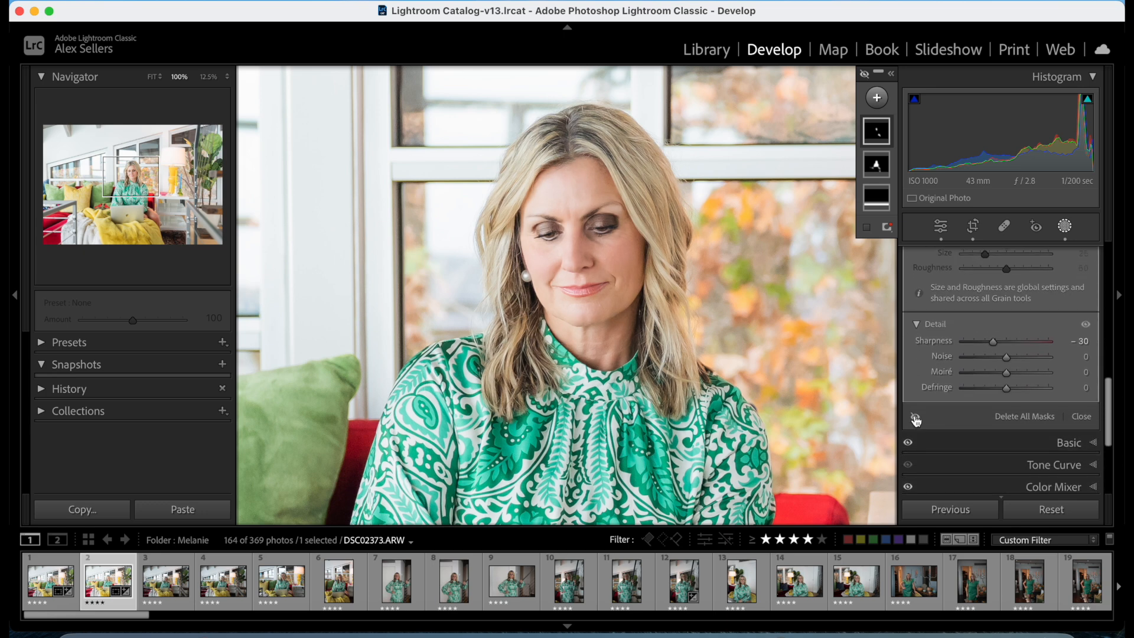
click(915, 417)
click(914, 417)
click(915, 417)
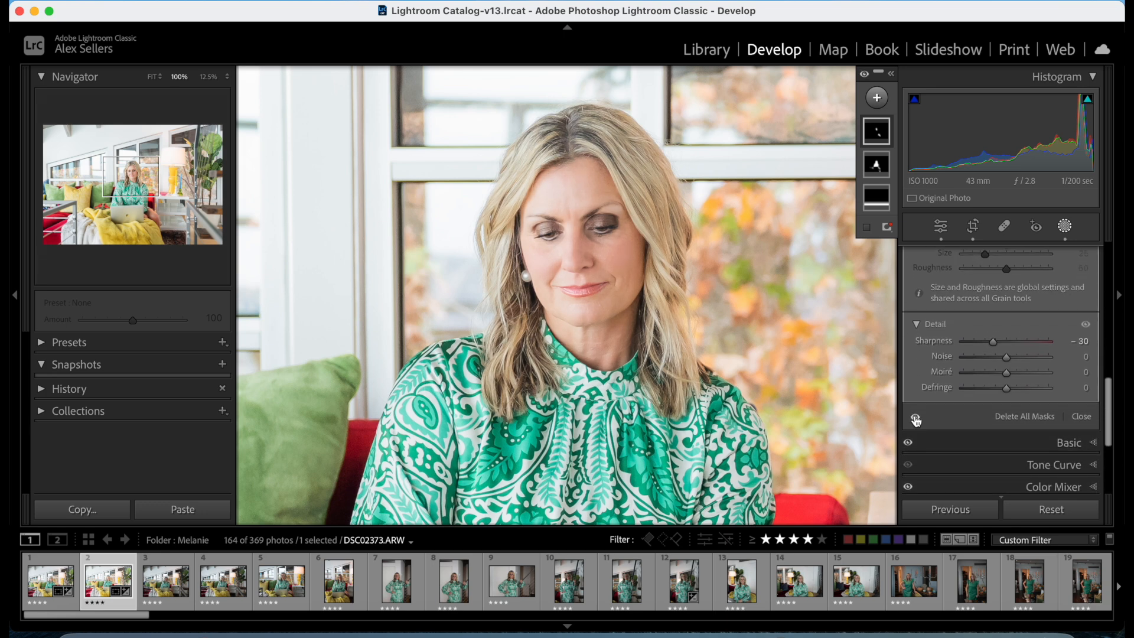
click(1065, 227)
click(773, 238)
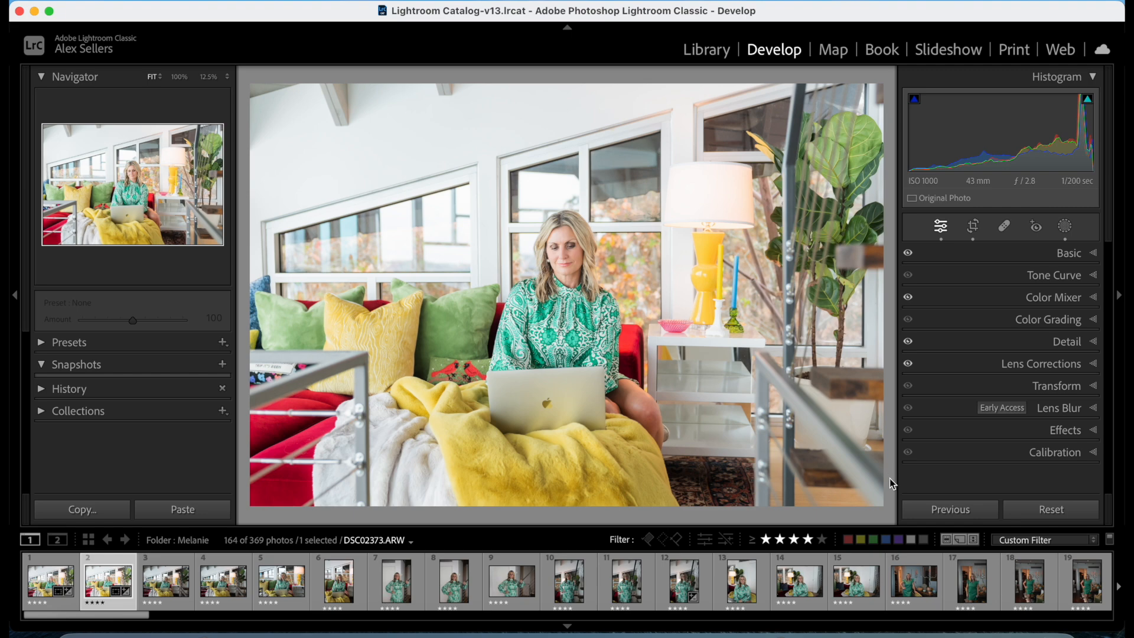
Compare the edited photo with its before version and view the edit full screen.
key(backslash)
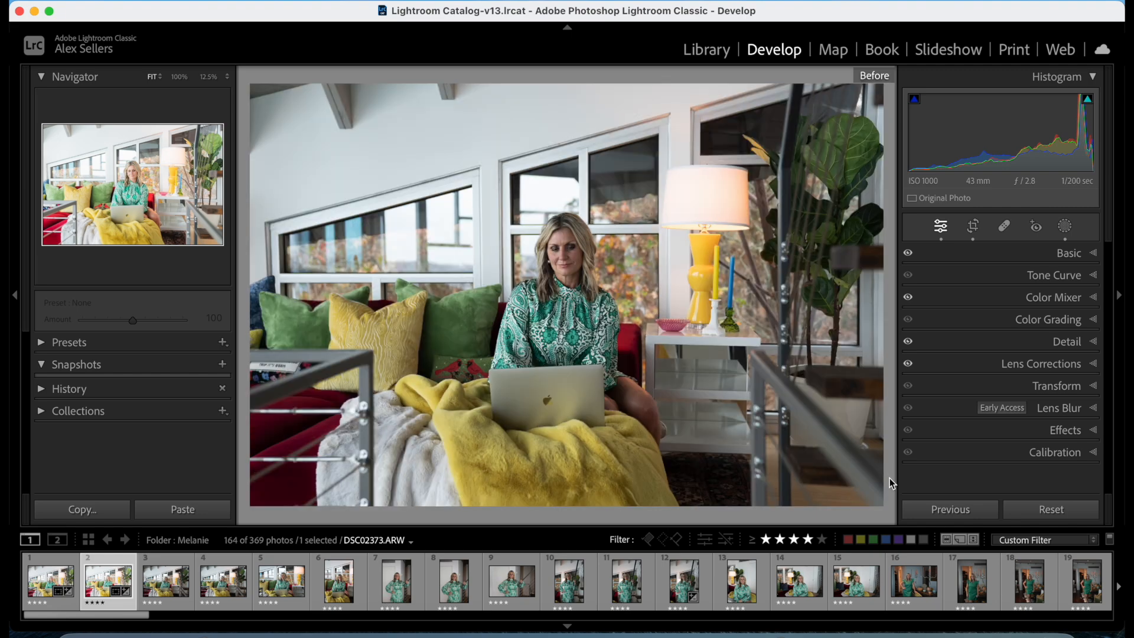
key(backslash)
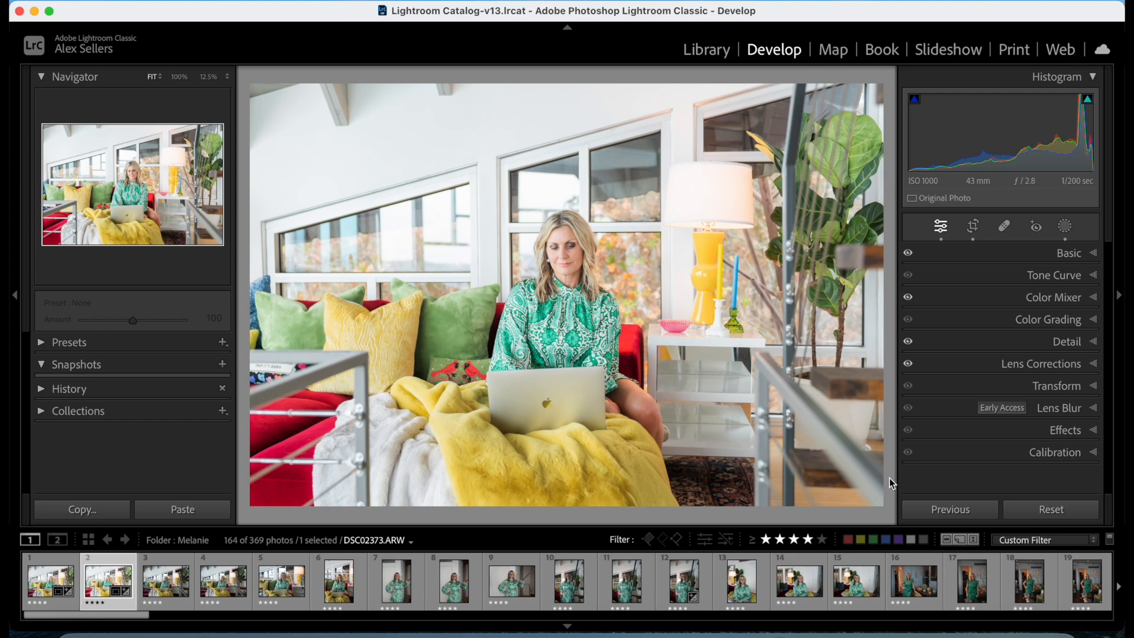
key(f)
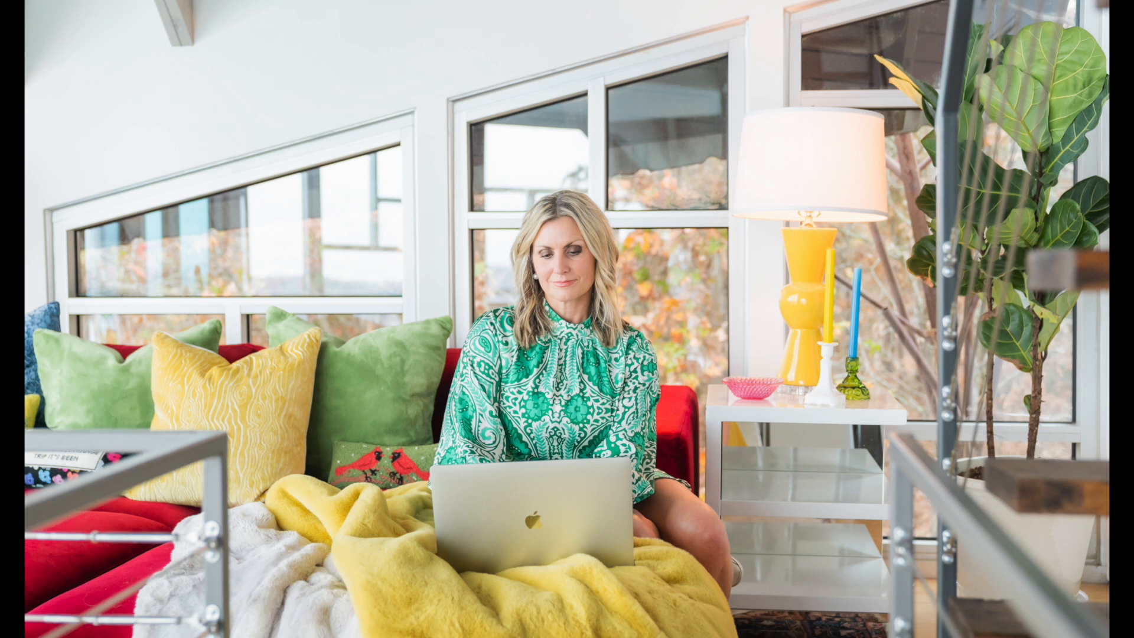
key(f)
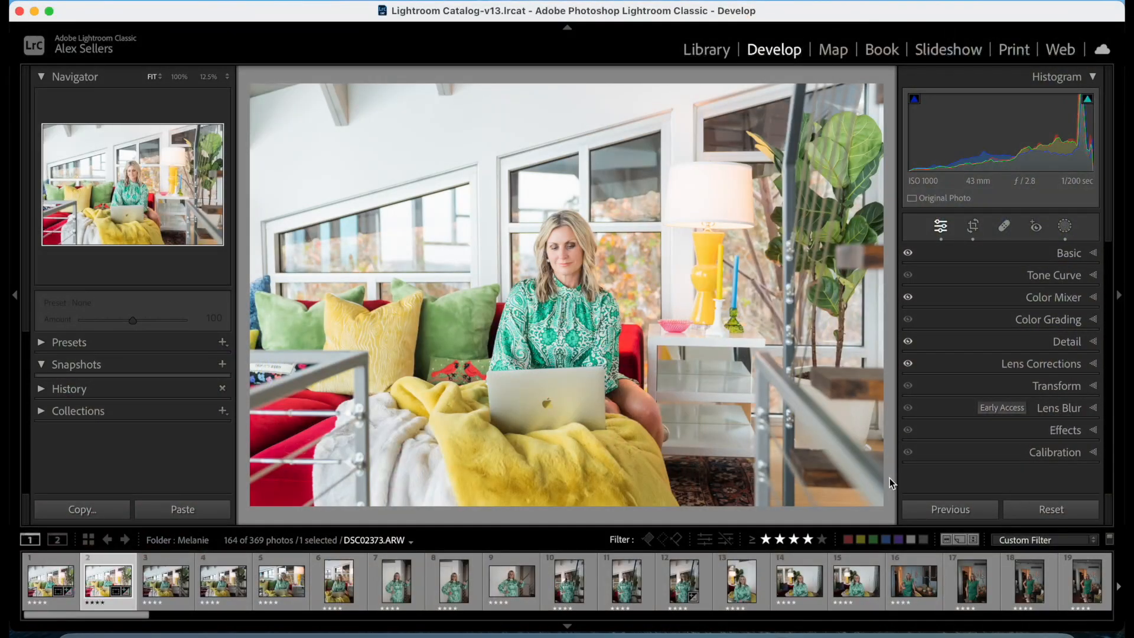